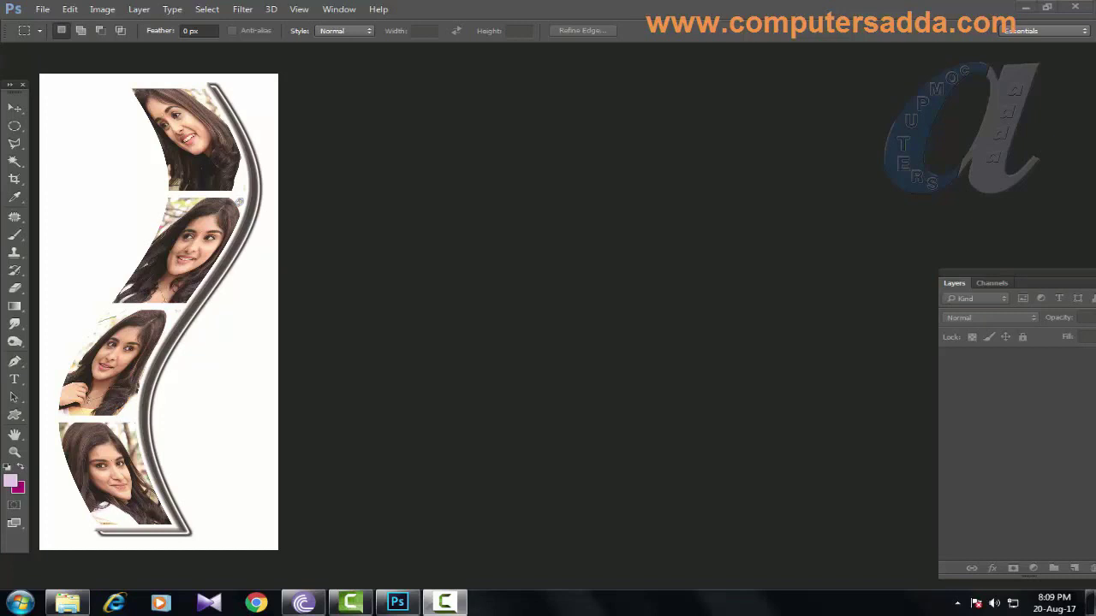
Create a new white document 4 in wide, 20 in tall, at 300 pixels/inch
click(44, 10)
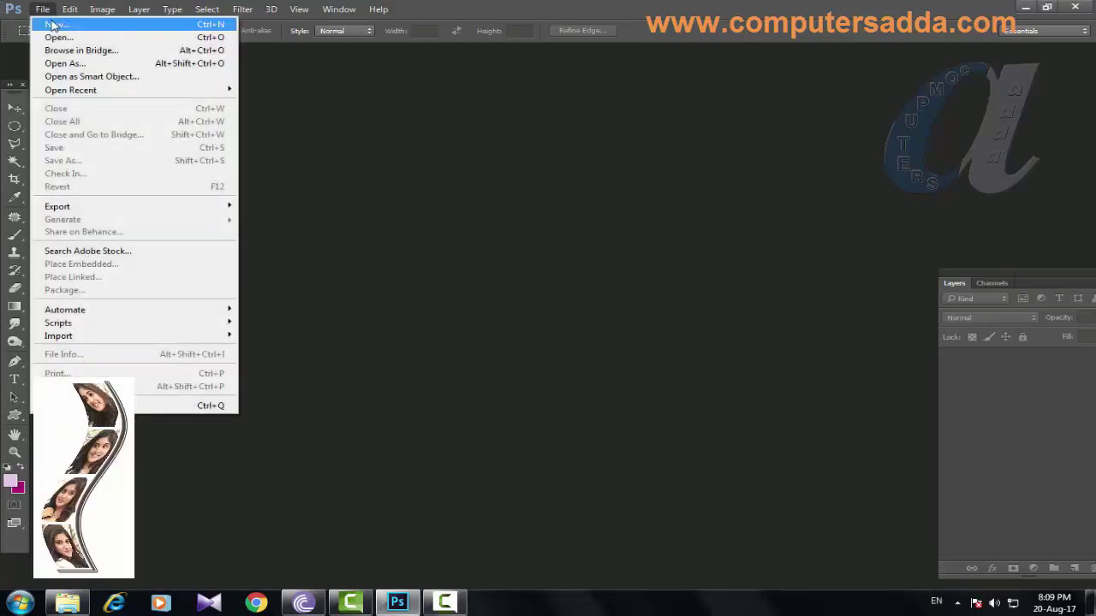
click(53, 25)
drag(451, 130, 550, 134)
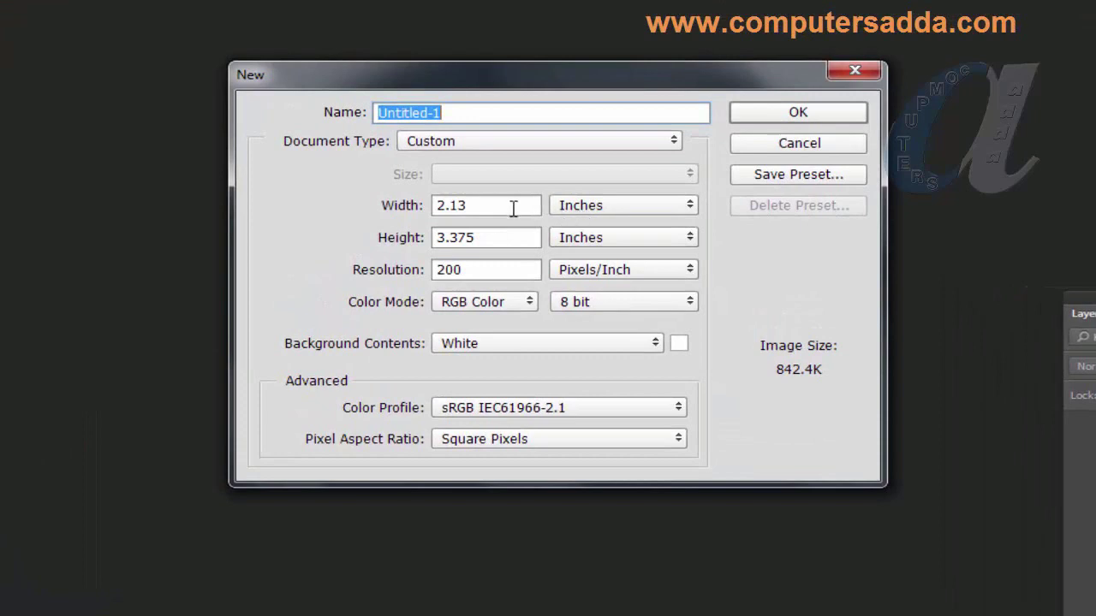
click(496, 208)
click(412, 206)
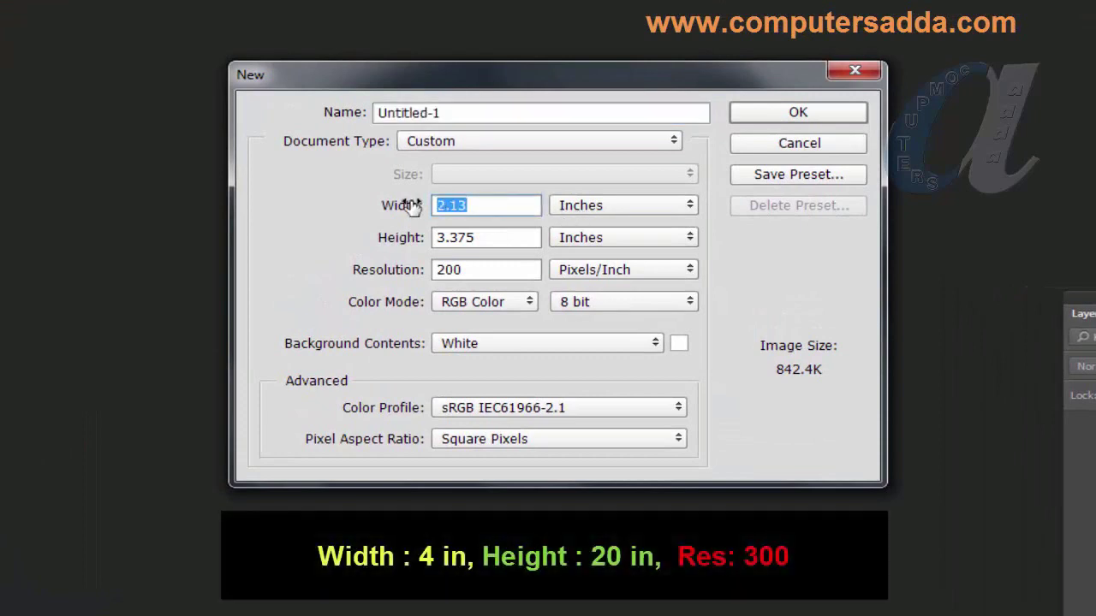
text(4)
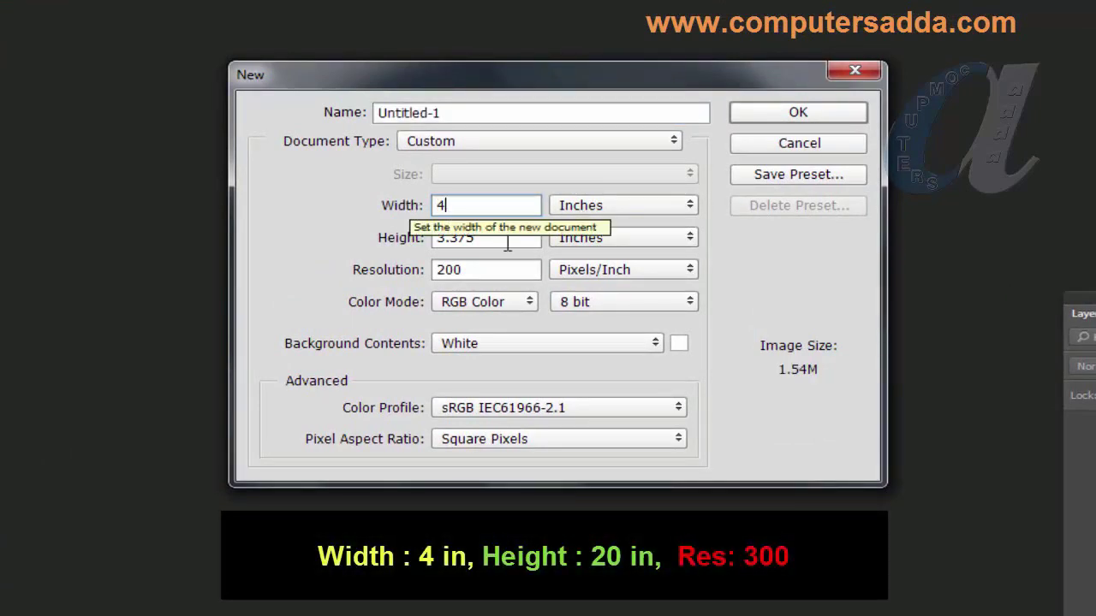
key(Tab)
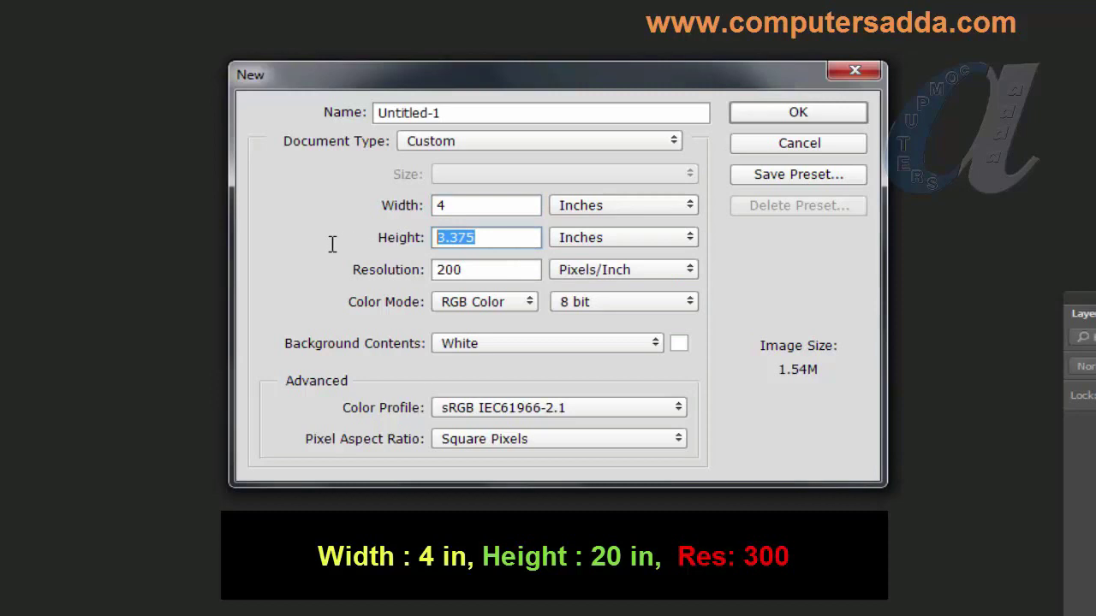
text(20)
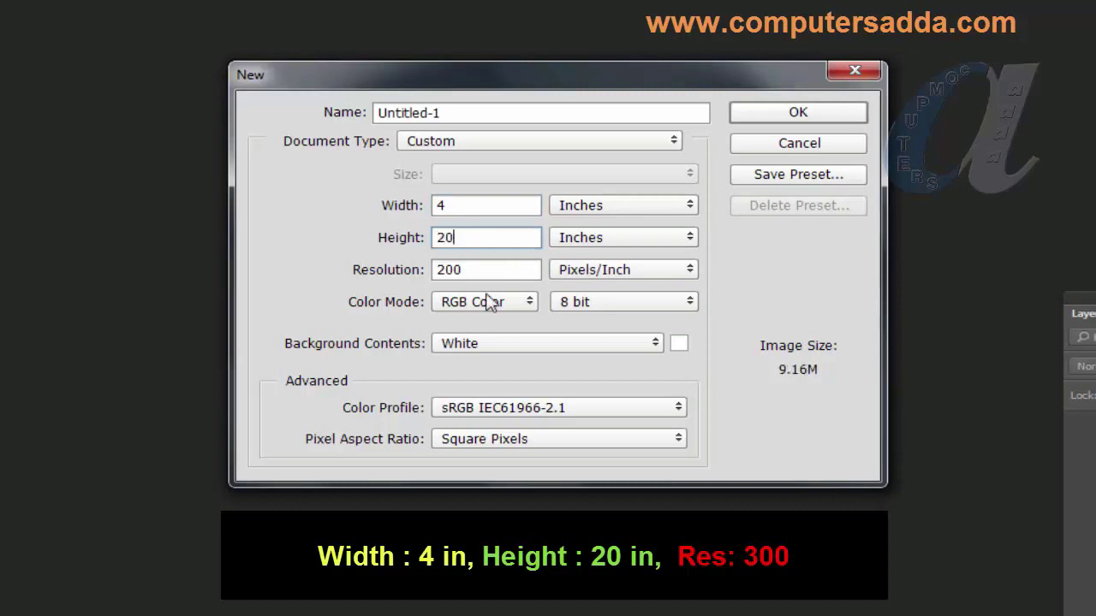
double_click(493, 274)
text(3)
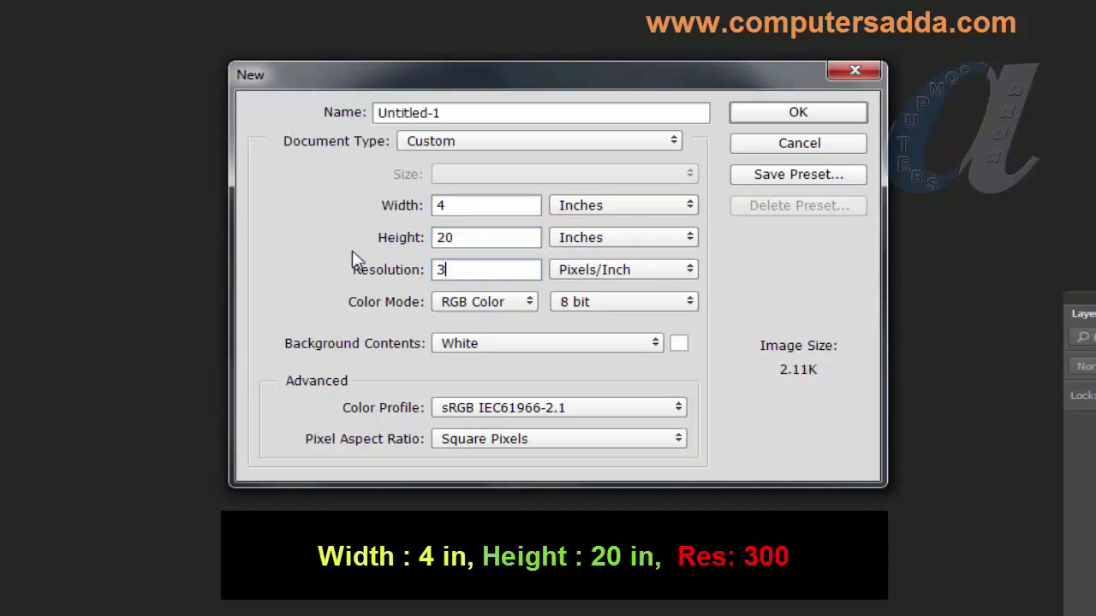
text(00)
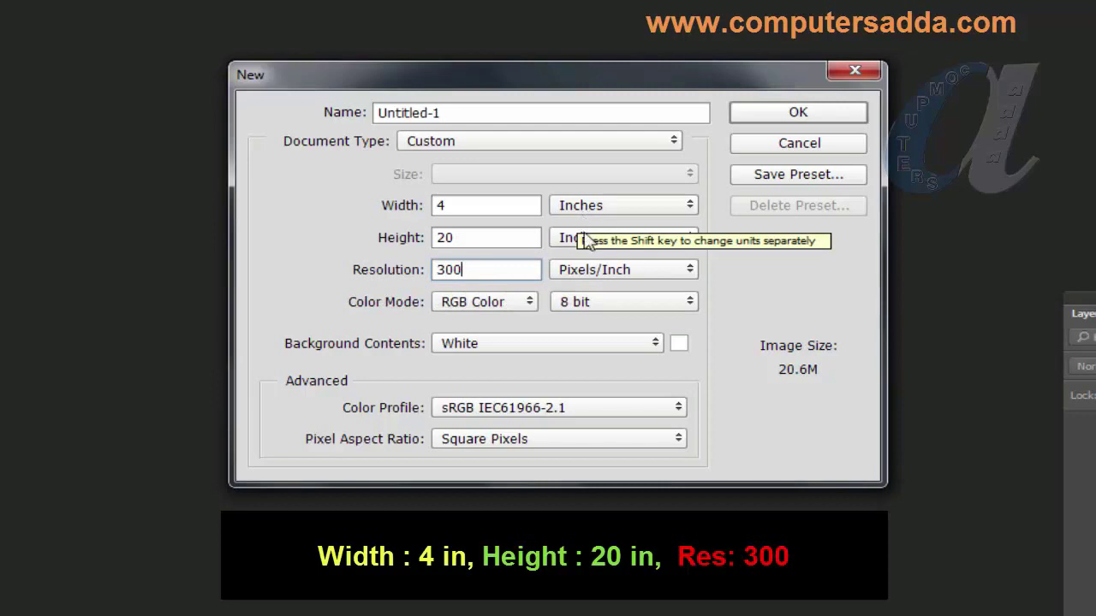
click(779, 117)
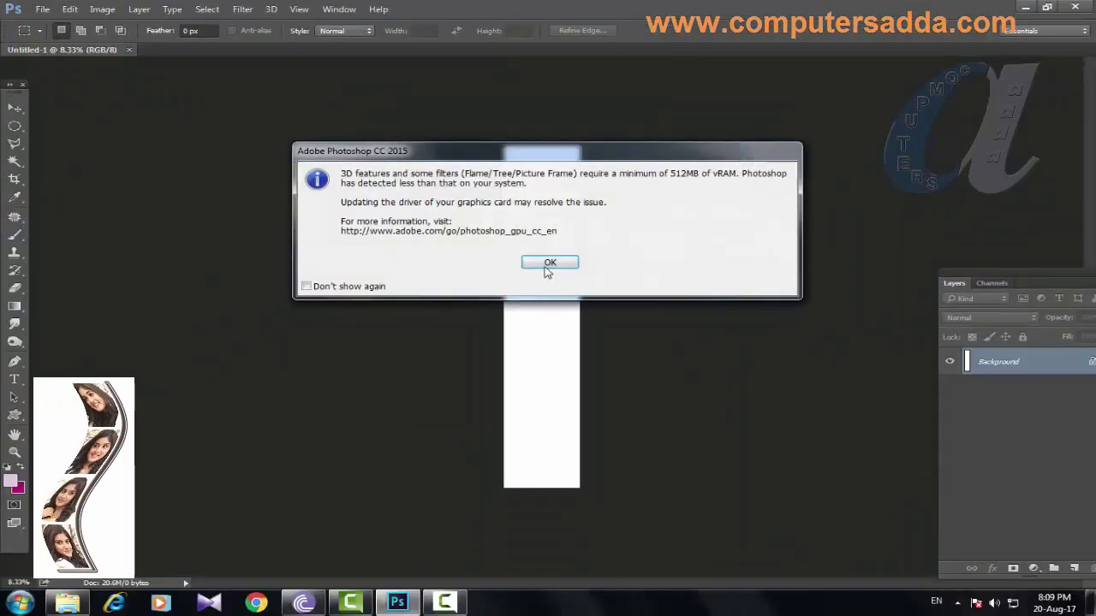
Dismiss the graphics memory warning and open all four portrait JPEGs at once
click(552, 262)
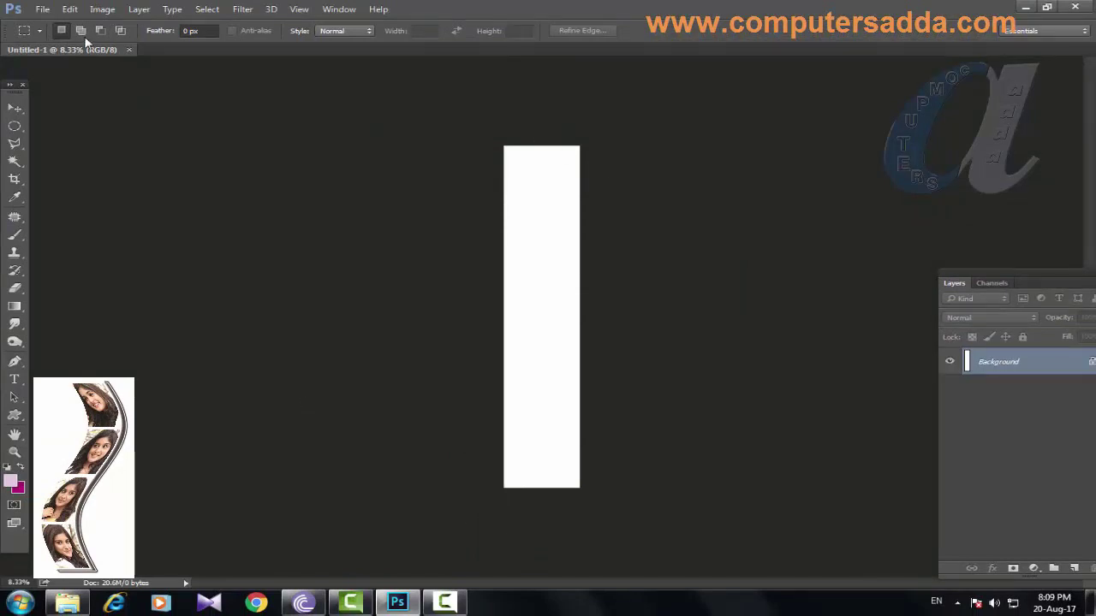
click(41, 8)
click(52, 36)
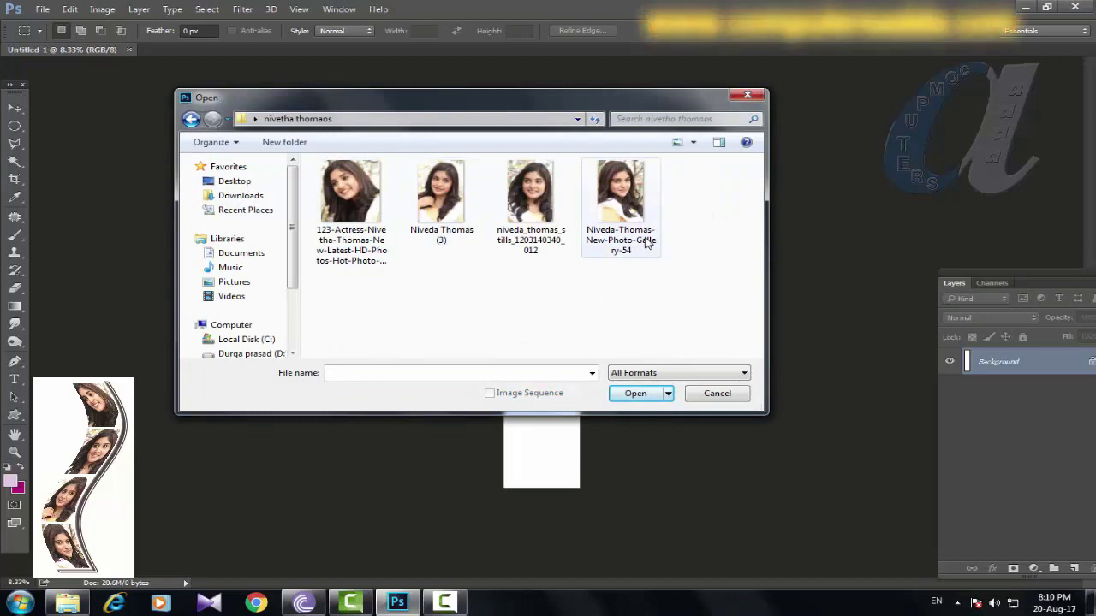
mouse_move(619, 205)
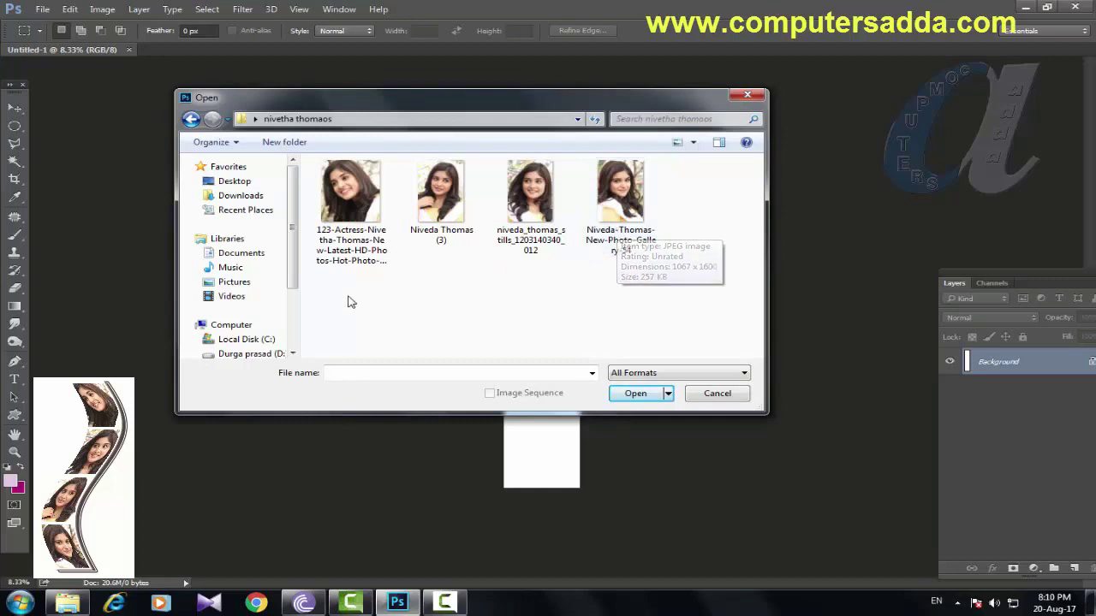
mouse_move(347, 296)
mouse_down()
mouse_move(669, 187)
mouse_move(668, 216)
mouse_up()
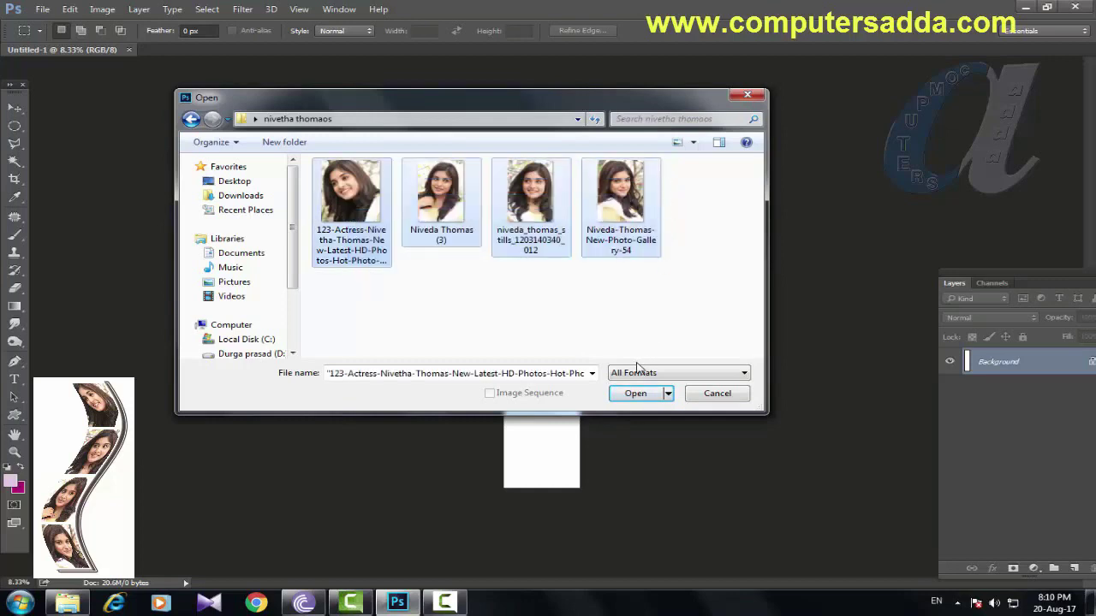
click(635, 393)
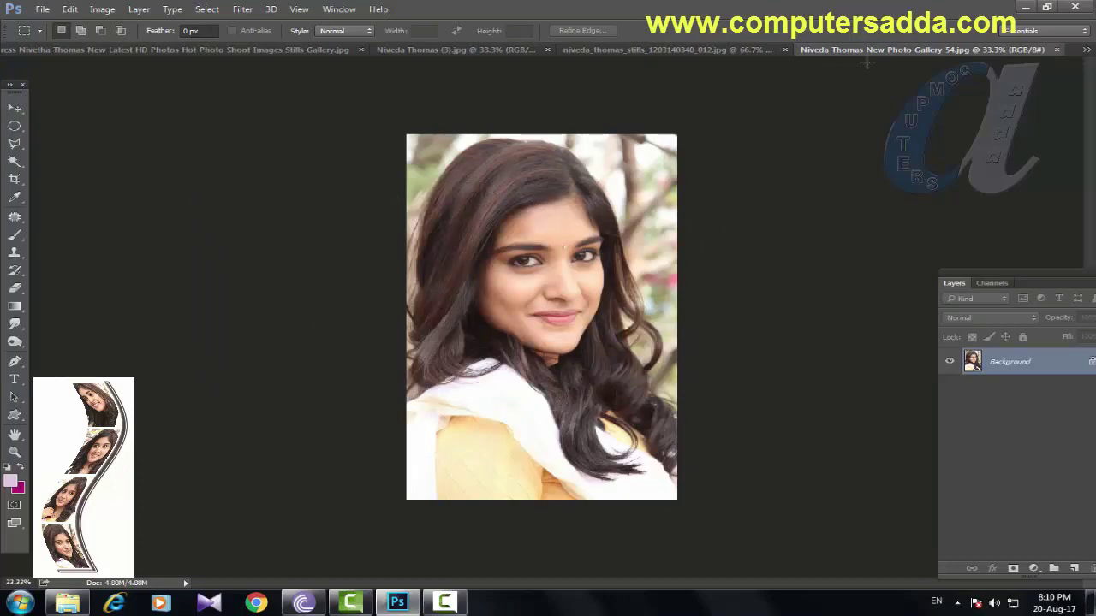
Float each of the four portrait photos in its own window
drag(914, 53, 894, 95)
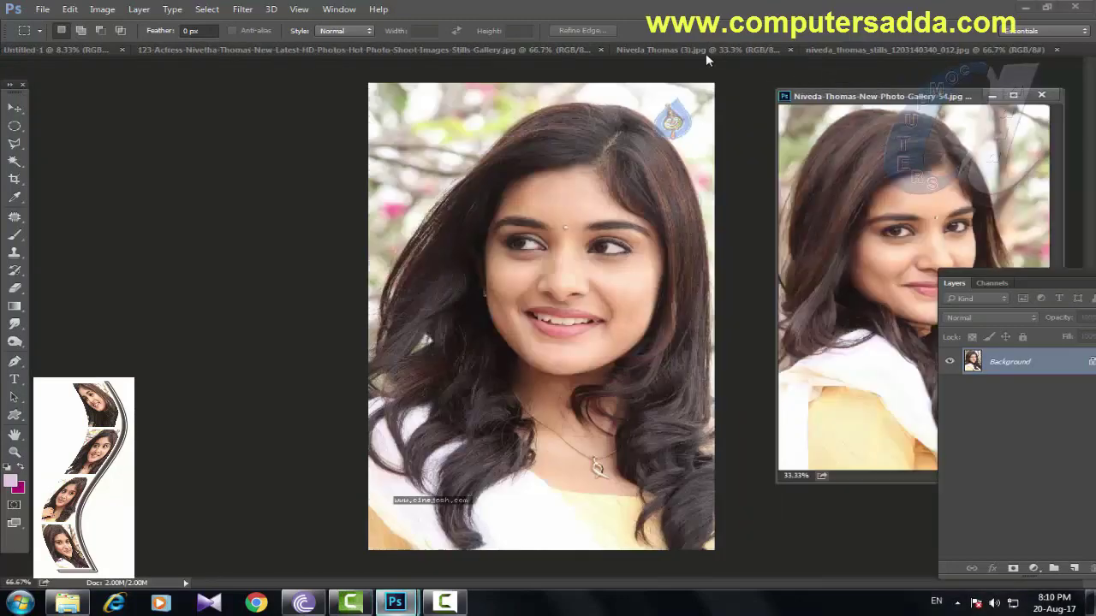
drag(705, 53, 688, 95)
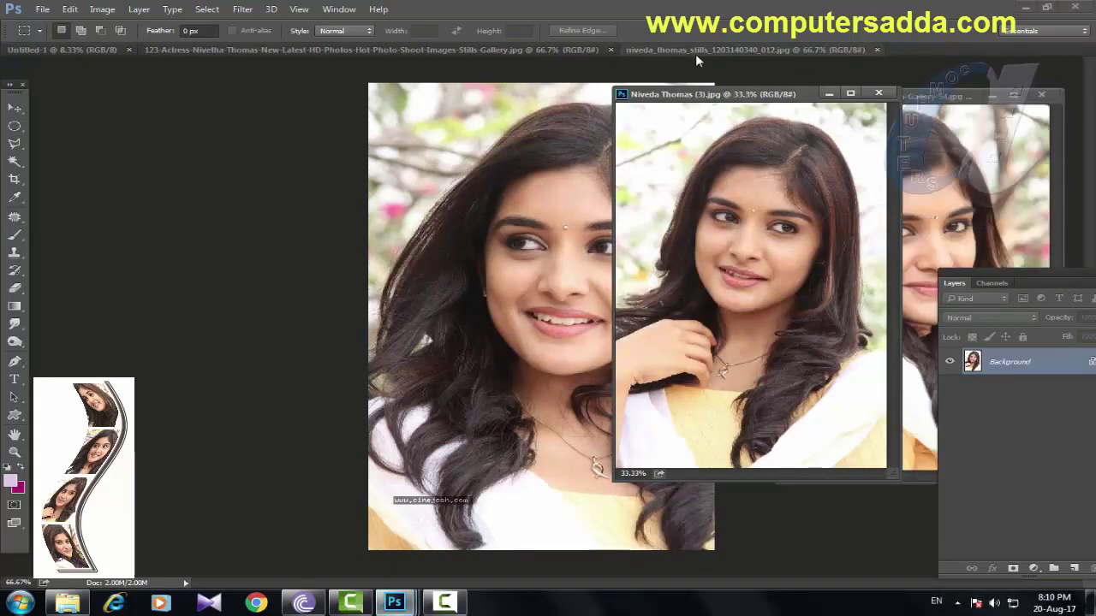
drag(695, 53, 657, 71)
mouse_move(477, 50)
mouse_down()
mouse_move(383, 92)
mouse_move(871, 99)
mouse_up()
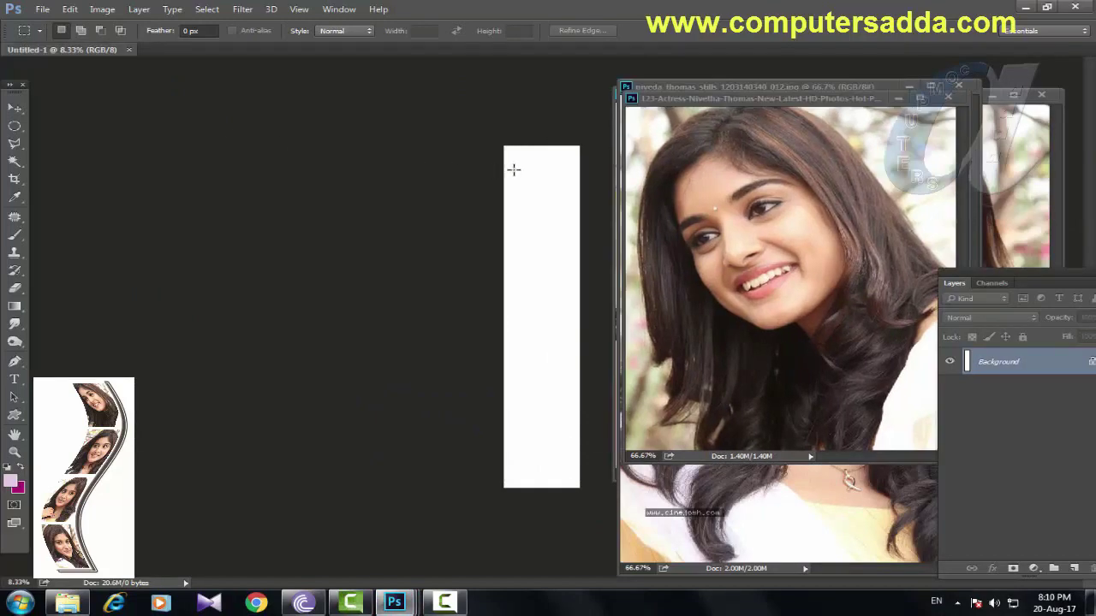
Float Untitled-1, zoom in, enlarge its window, and place the smiling portrait beside it
click(58, 53)
mouse_move(60, 70)
mouse_down()
mouse_move(113, 78)
mouse_move(283, 160)
mouse_move(490, 68)
mouse_up()
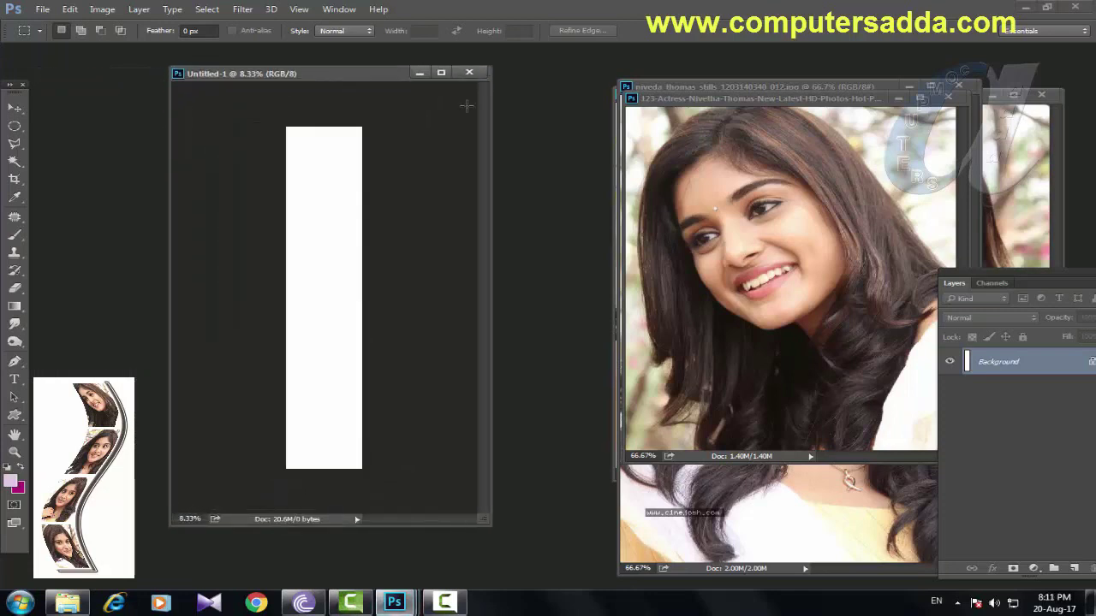
key(ctrl+plus)
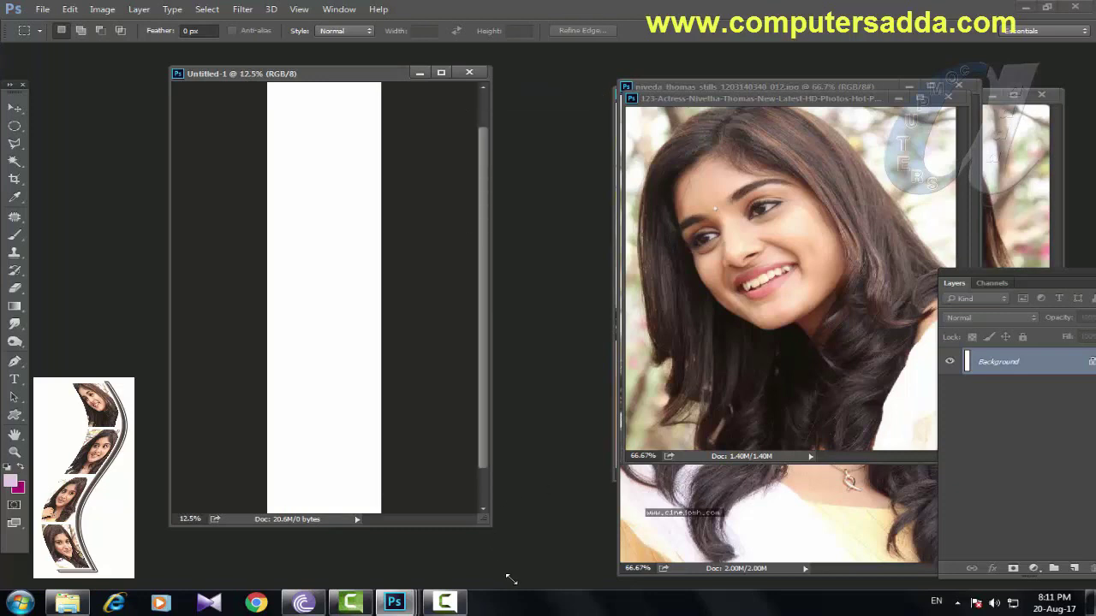
drag(511, 580, 517, 580)
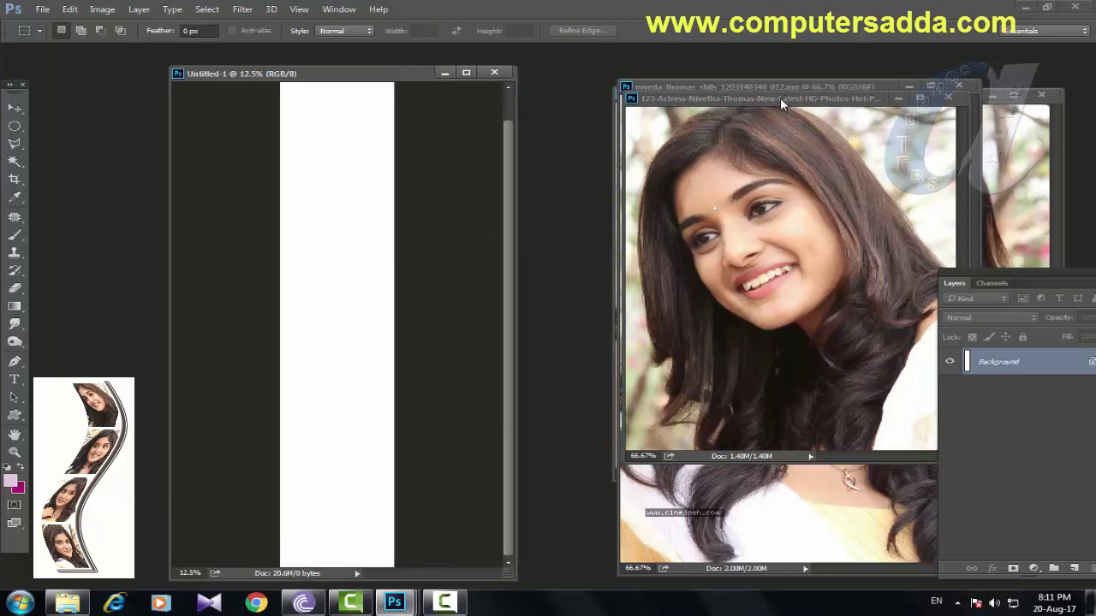
drag(780, 98, 732, 132)
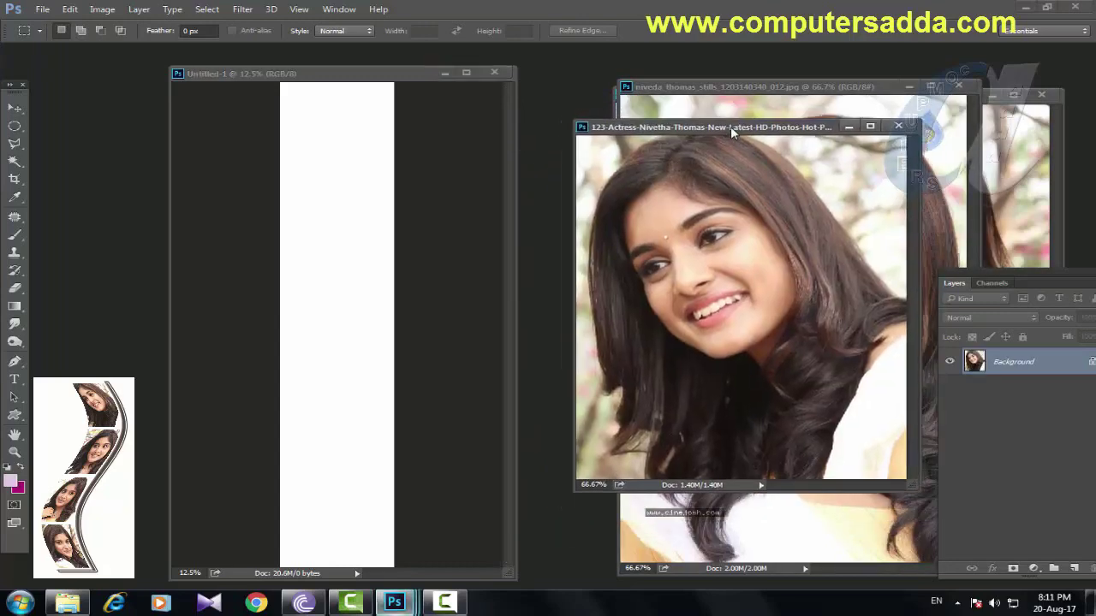
Set the Crop tool to W x H x Resolution: 4 in × 5 in at 300 px/in
click(14, 178)
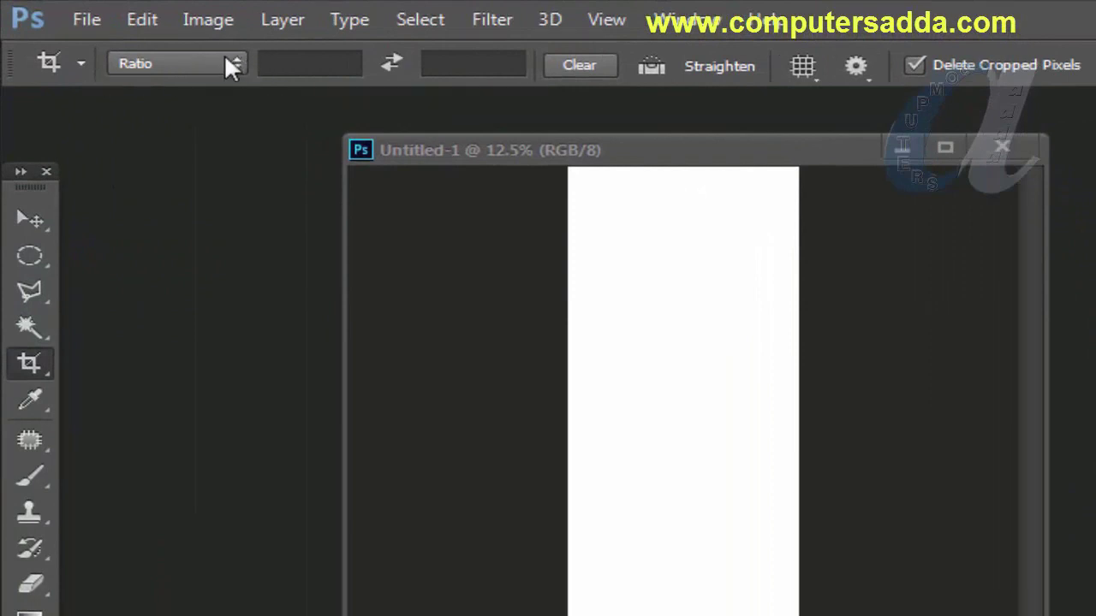
click(230, 62)
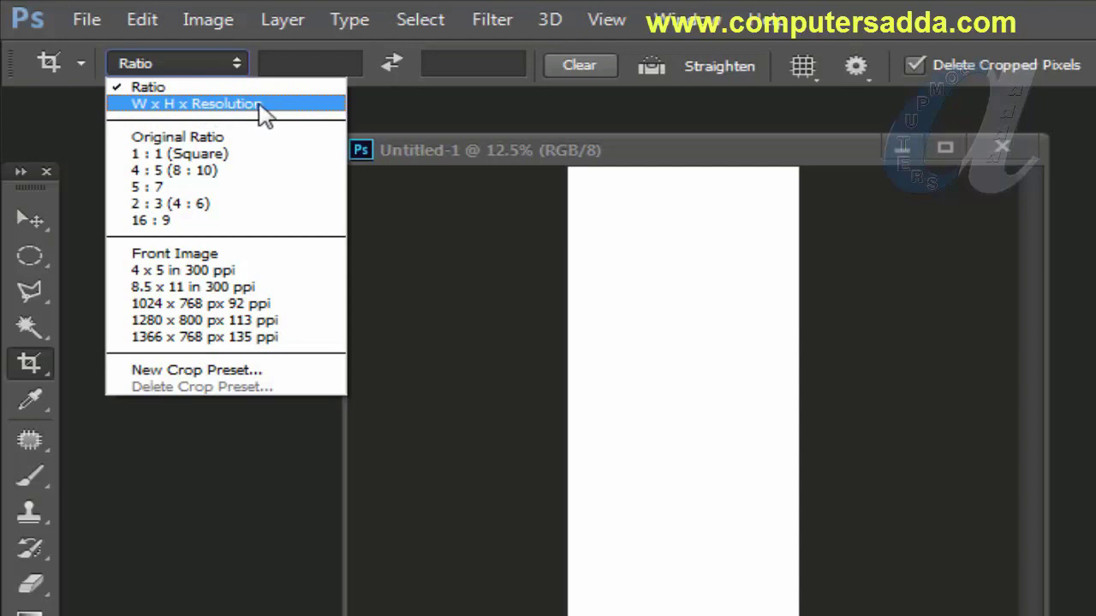
click(220, 105)
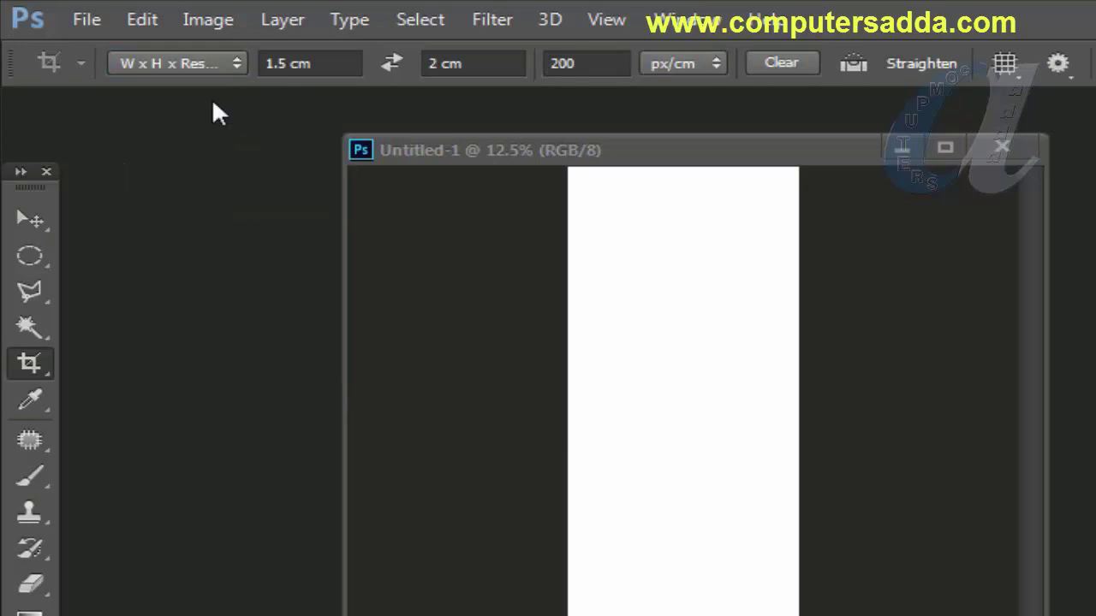
click(325, 61)
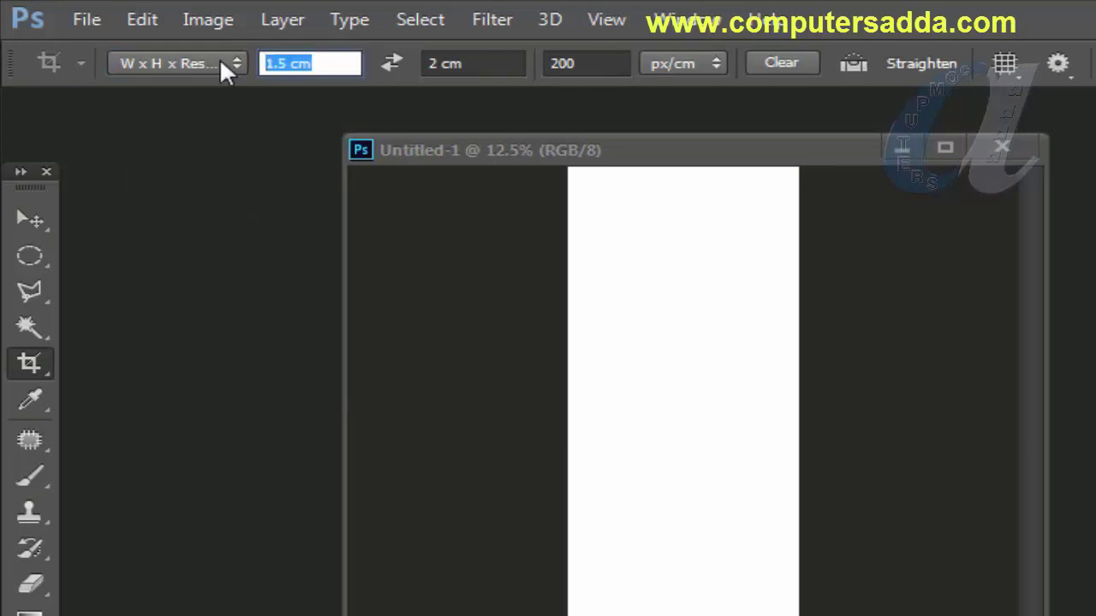
text(4in)
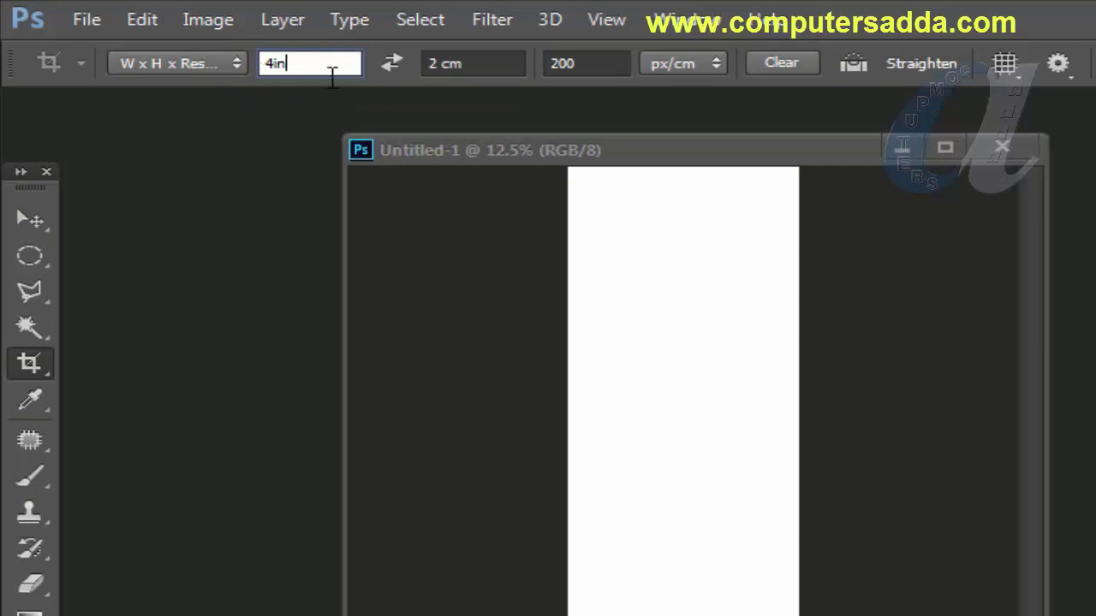
key(Tab)
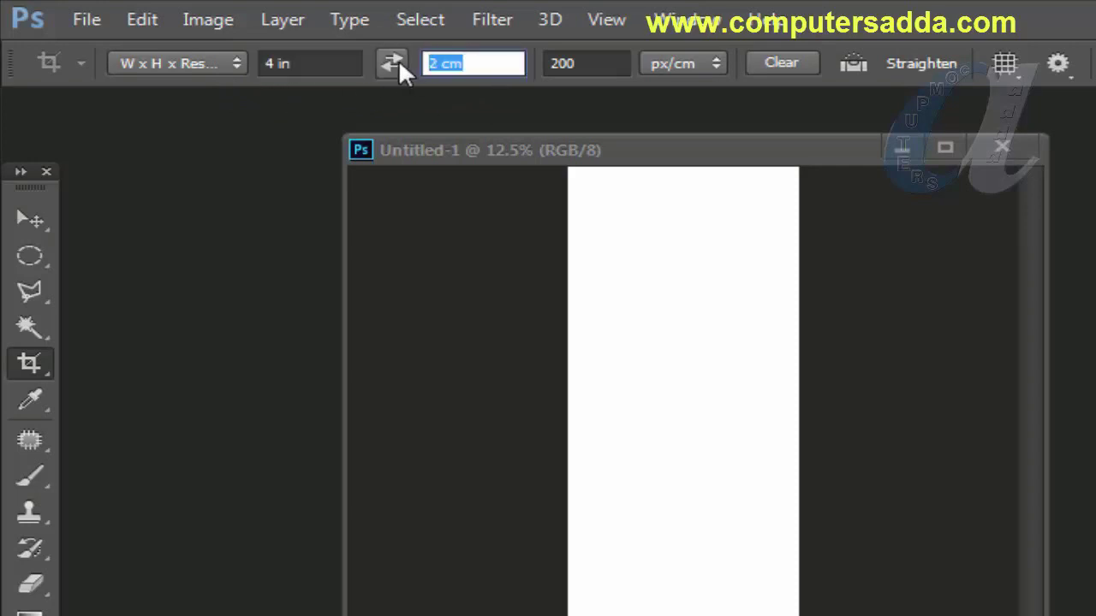
text(5in)
click(558, 63)
text(30)
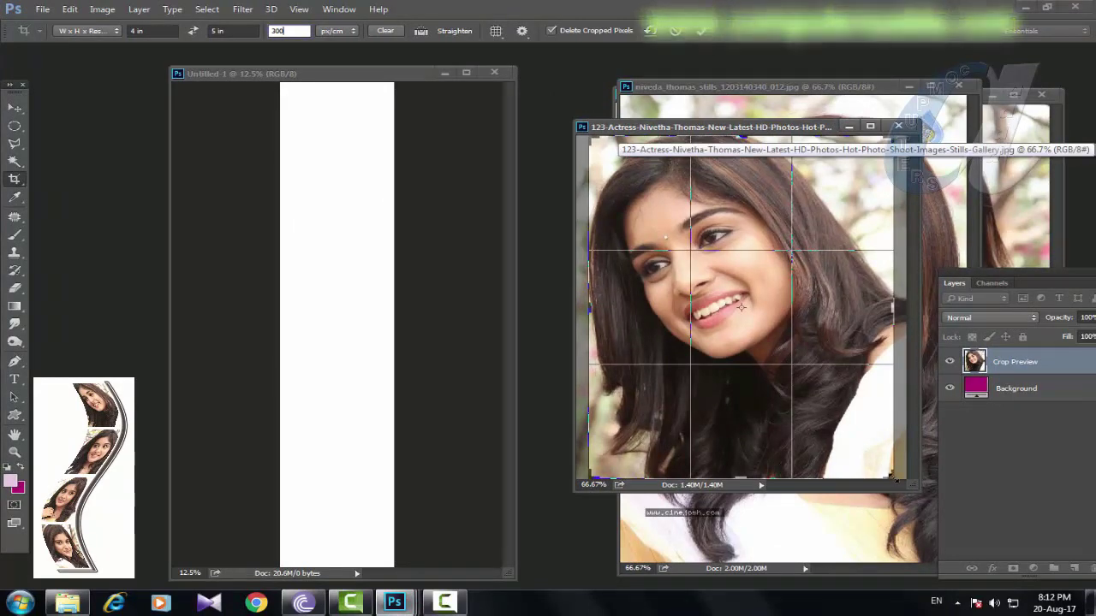
Adjust the crop frame so it frames the smiling portrait's face
mouse_move(886, 471)
mouse_down()
mouse_move(876, 458)
mouse_move(888, 470)
mouse_up()
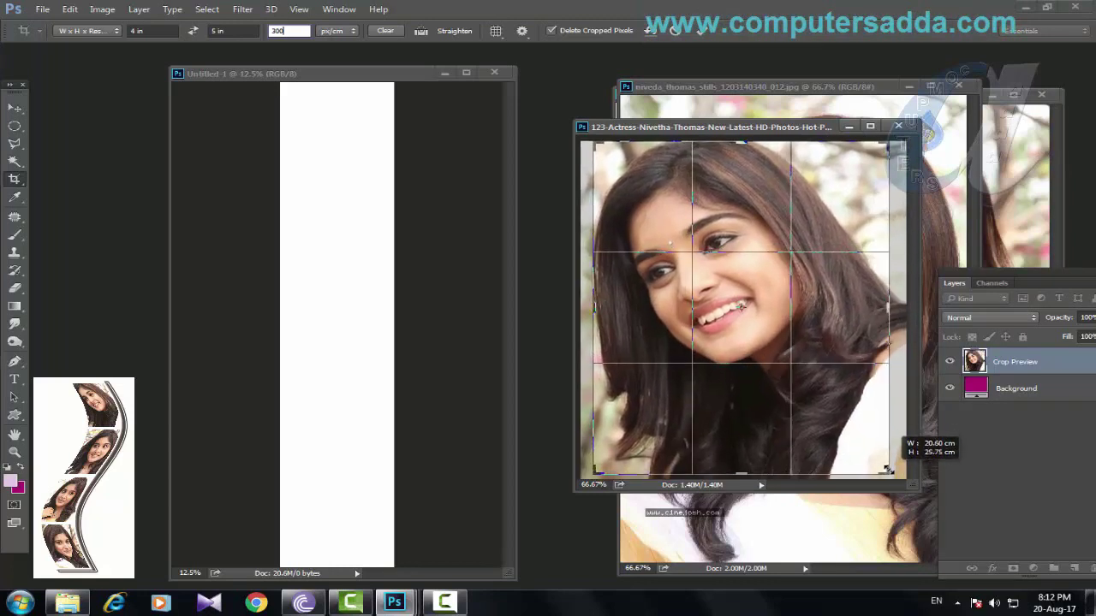
drag(888, 470, 890, 472)
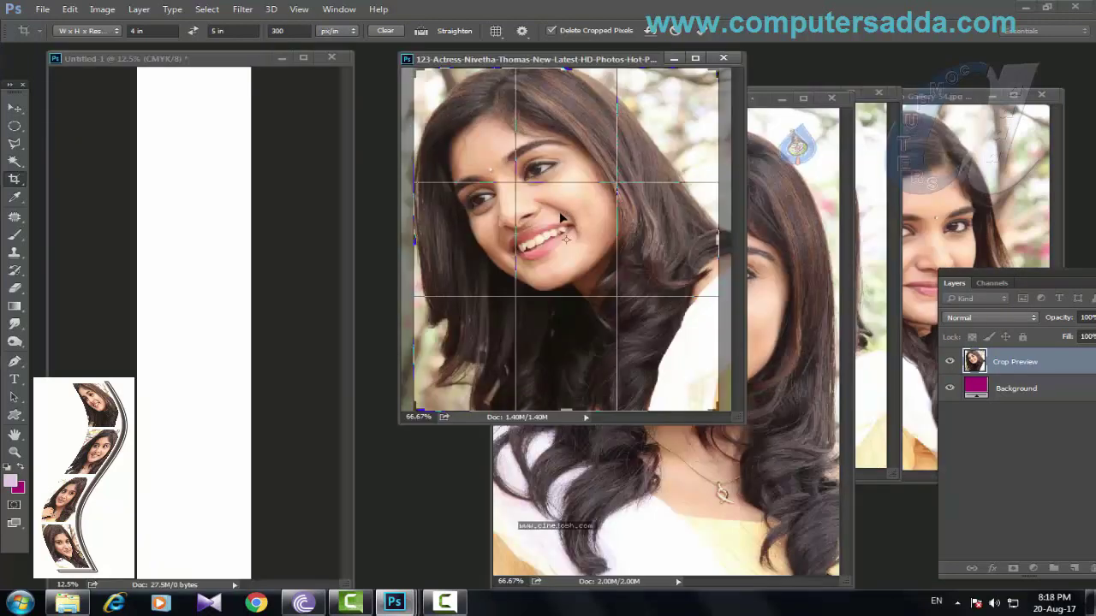
drag(560, 219, 565, 220)
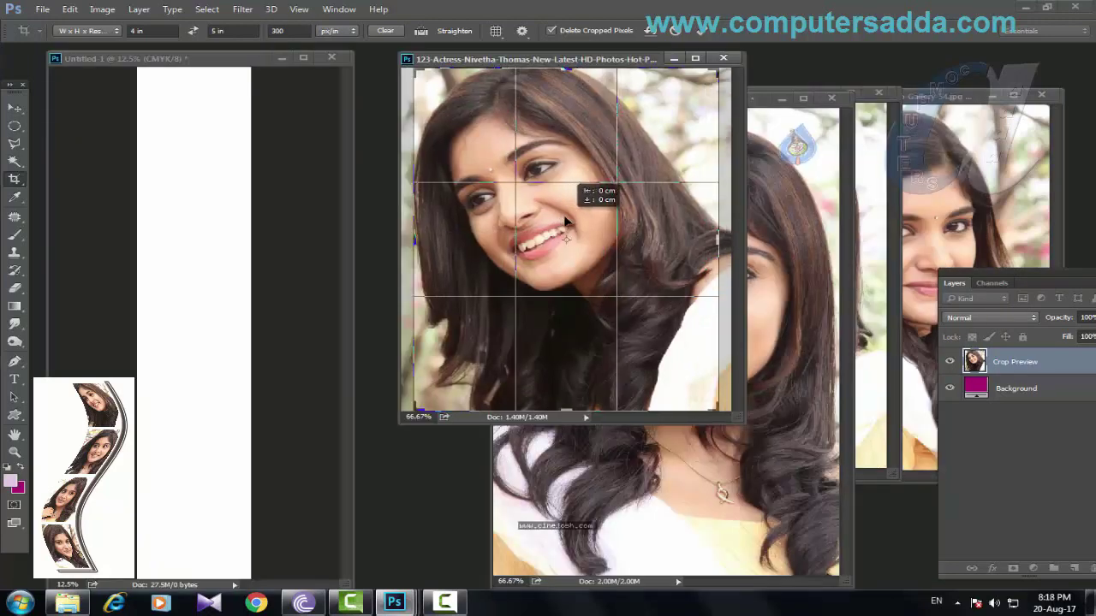
Apply the crop and drag the portrait to the top of Untitled-1
key(Return)
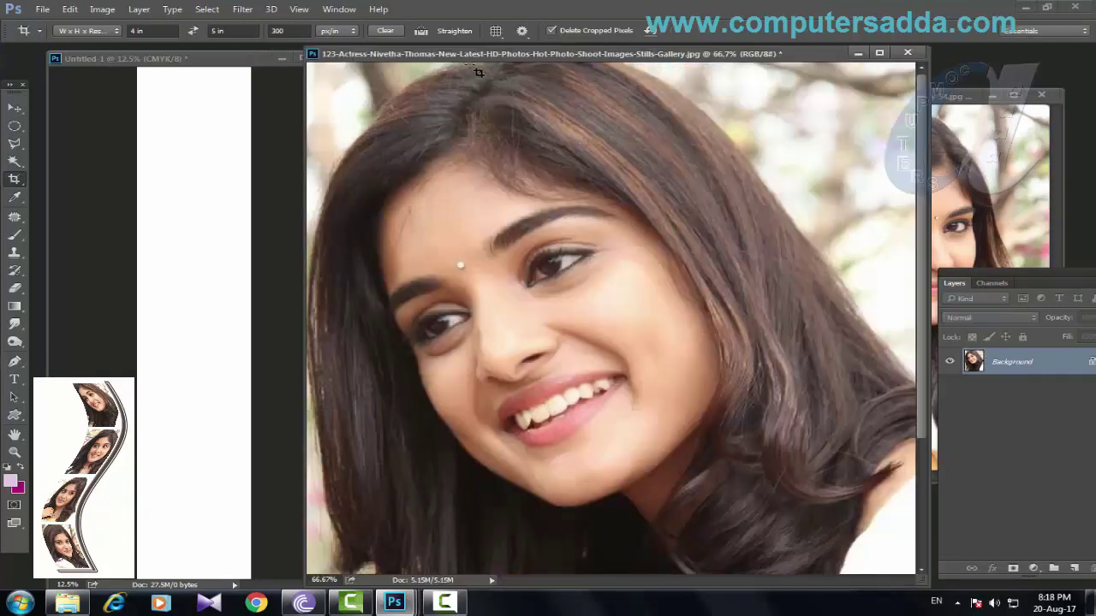
drag(469, 57, 573, 59)
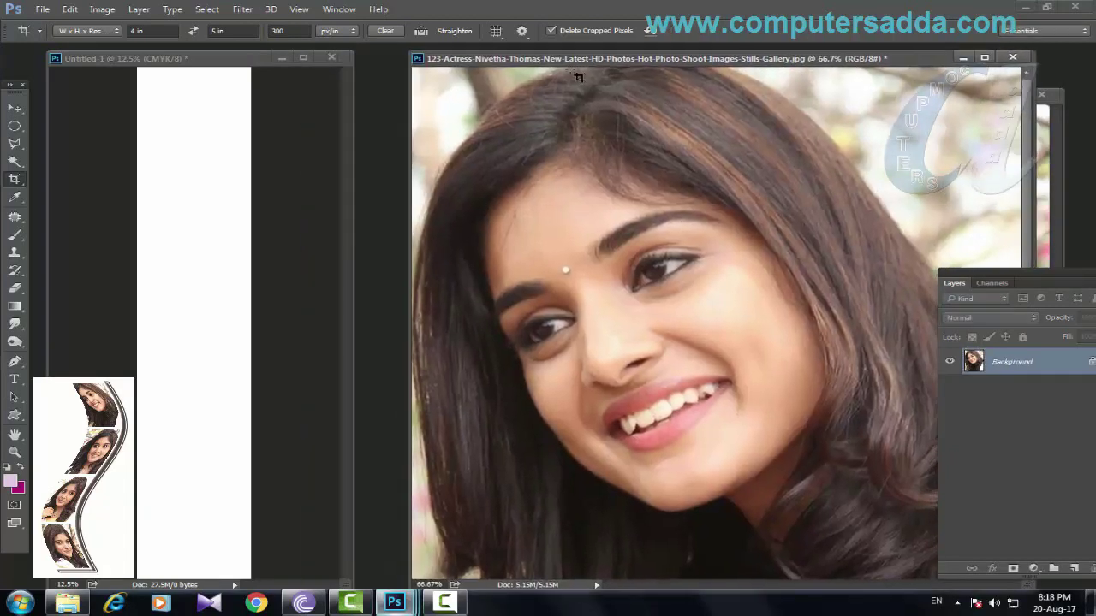
key(v)
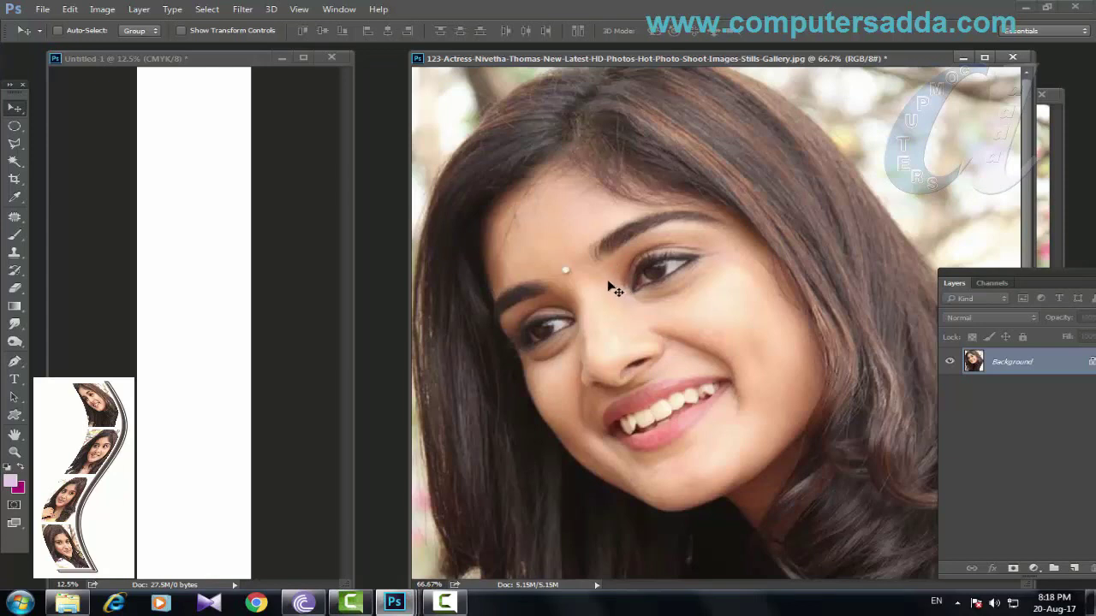
mouse_move(458, 274)
mouse_down()
mouse_move(187, 253)
mouse_move(180, 130)
mouse_up()
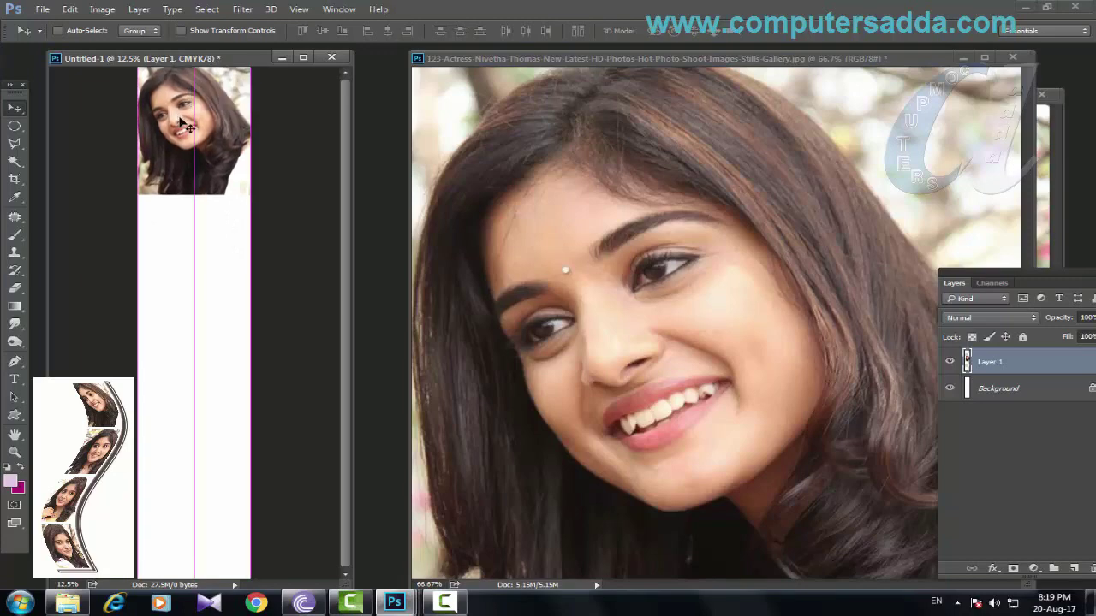
Close the source photo without saving and move the next photo's window aside
click(1013, 57)
click(438, 209)
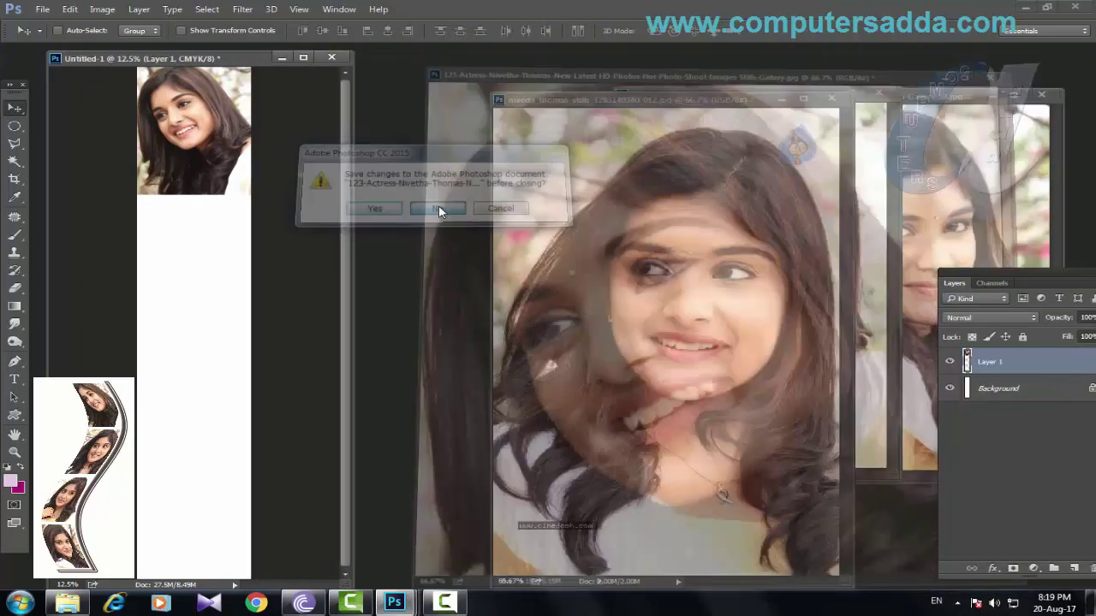
drag(578, 100, 533, 85)
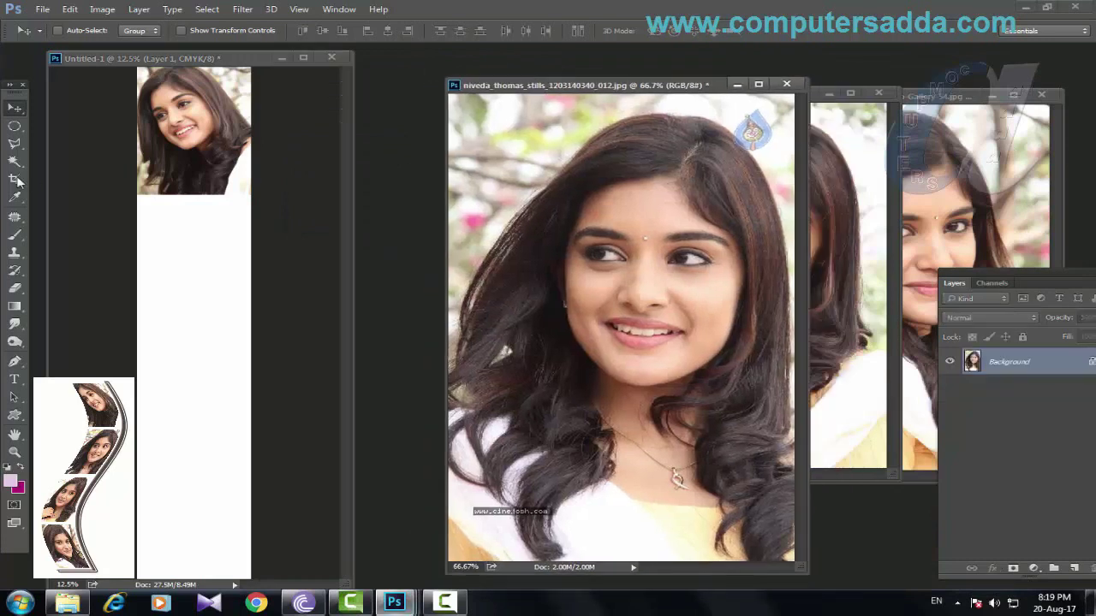
Crop the second photo to 4 × 5 in and drop it below the first portrait
click(19, 180)
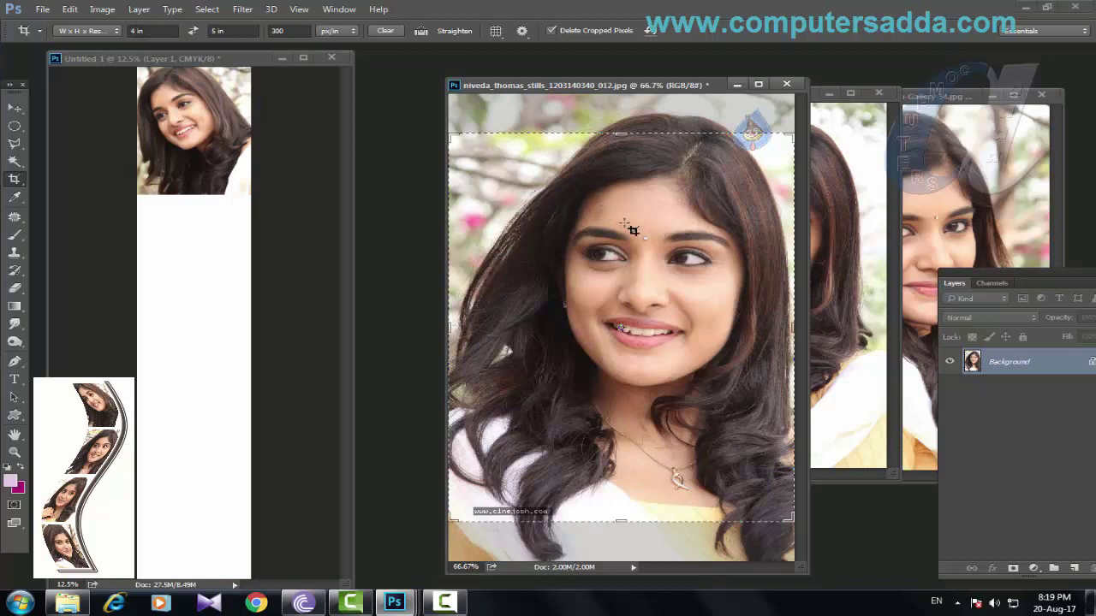
drag(637, 198, 635, 225)
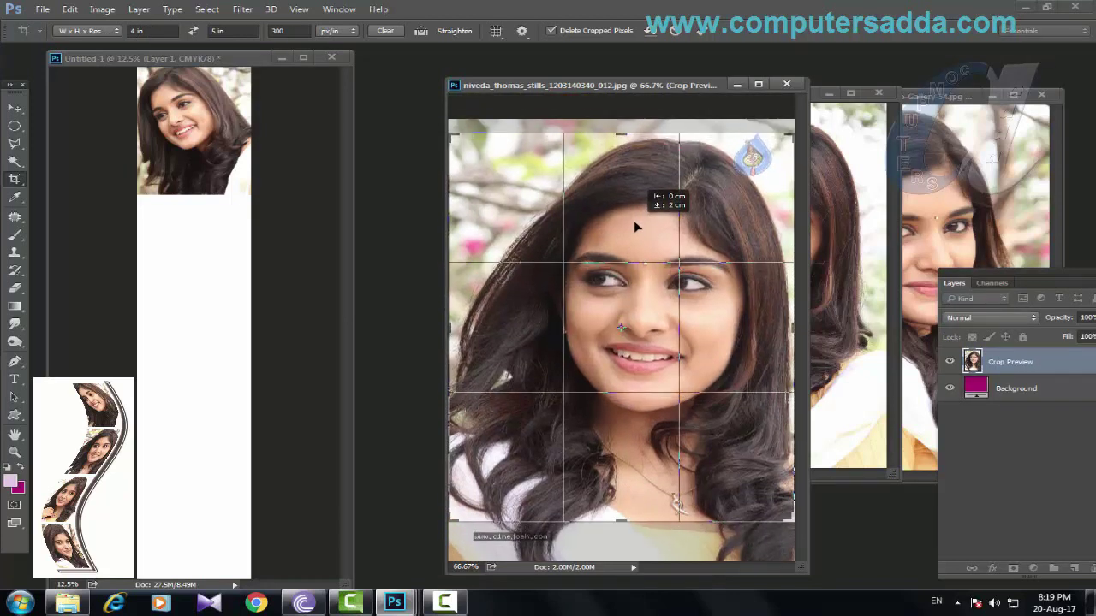
key(Return)
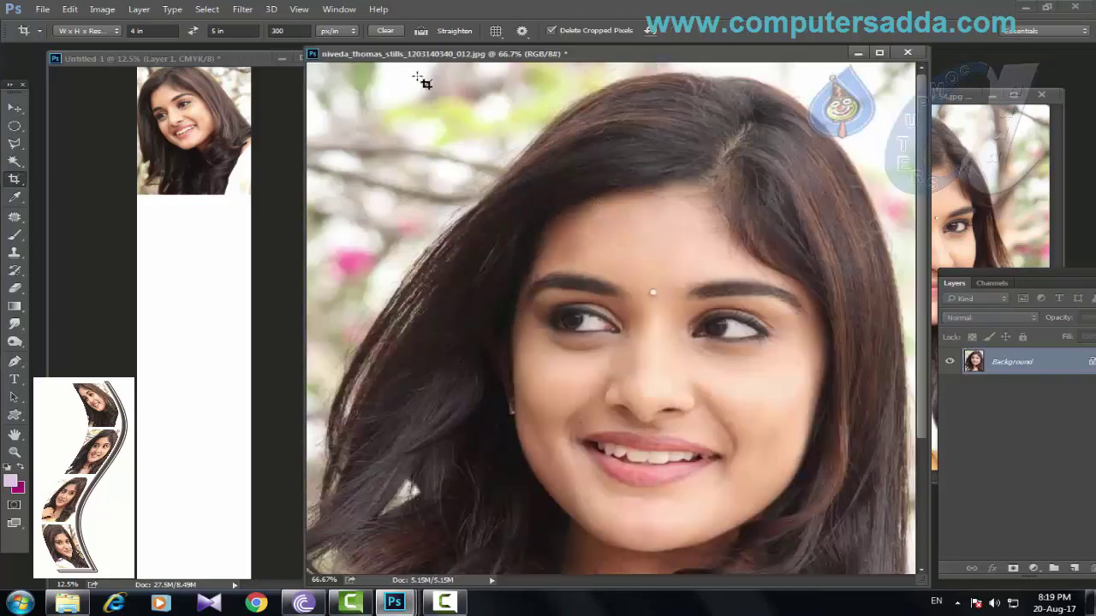
drag(419, 54, 480, 59)
key(v)
mouse_move(556, 250)
mouse_down()
mouse_move(173, 254)
mouse_move(181, 238)
mouse_up()
Close the cropped photo without saving and shift the next photo's window left
click(750, 183)
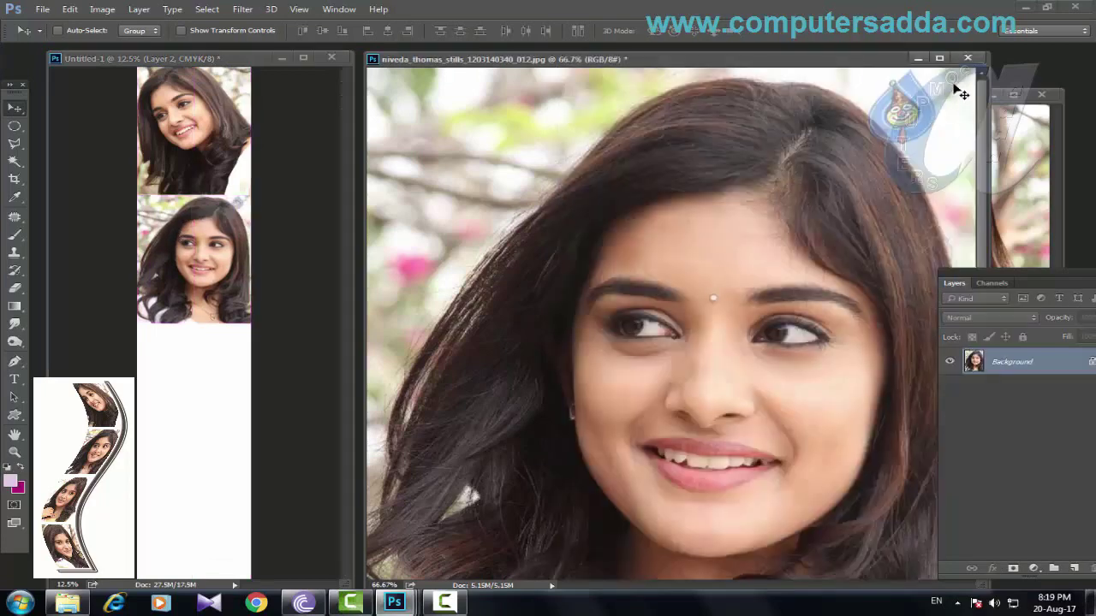
click(967, 57)
click(434, 211)
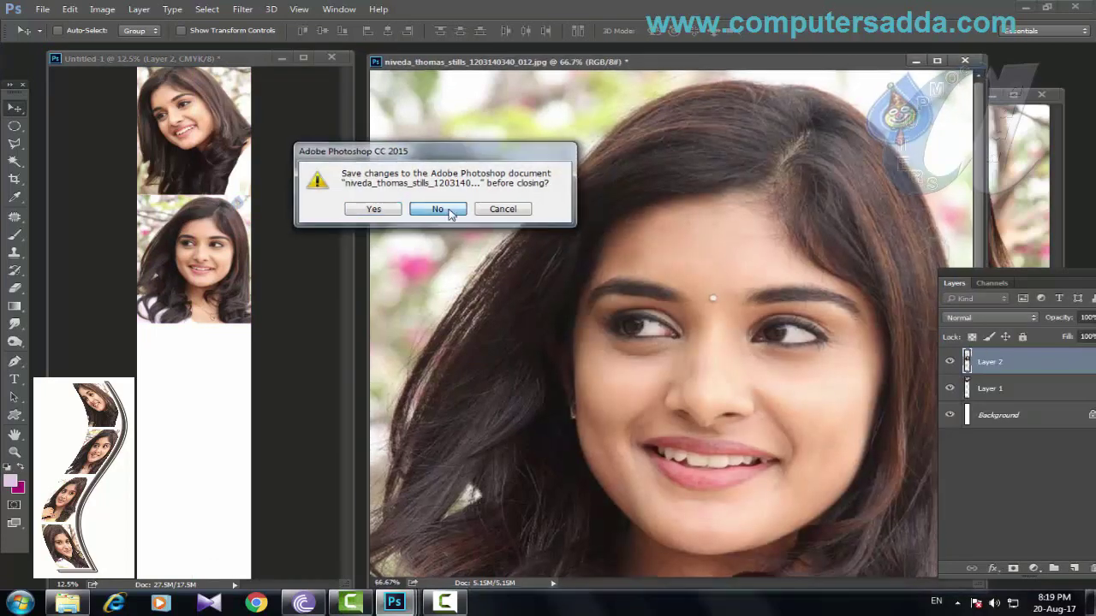
drag(732, 102, 628, 113)
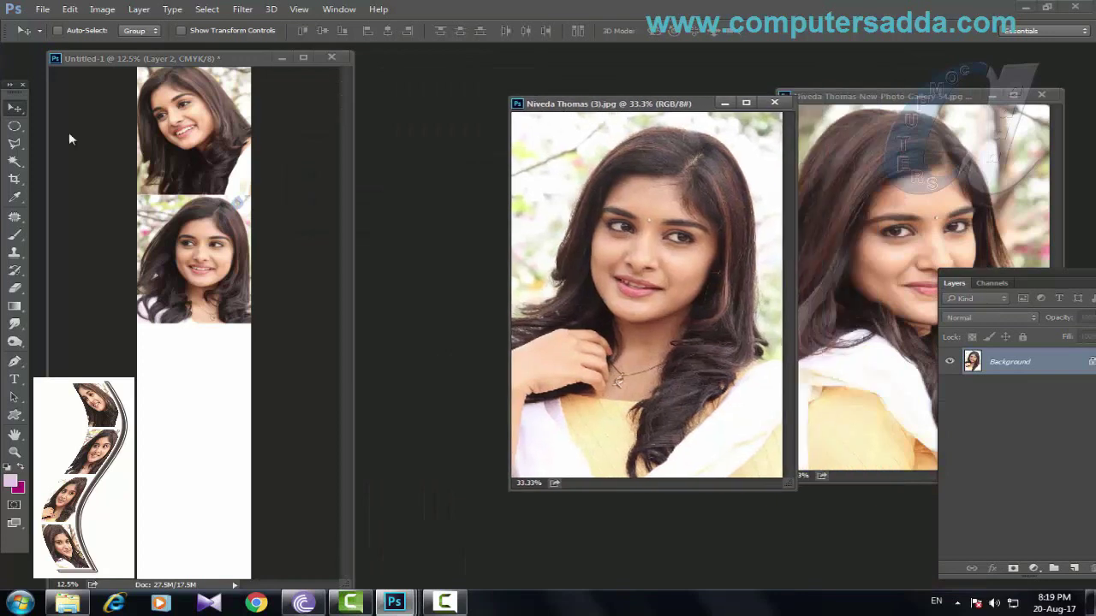
Crop Niveda Thomas (3) to 4 × 5 in and place it as the third portrait
click(14, 179)
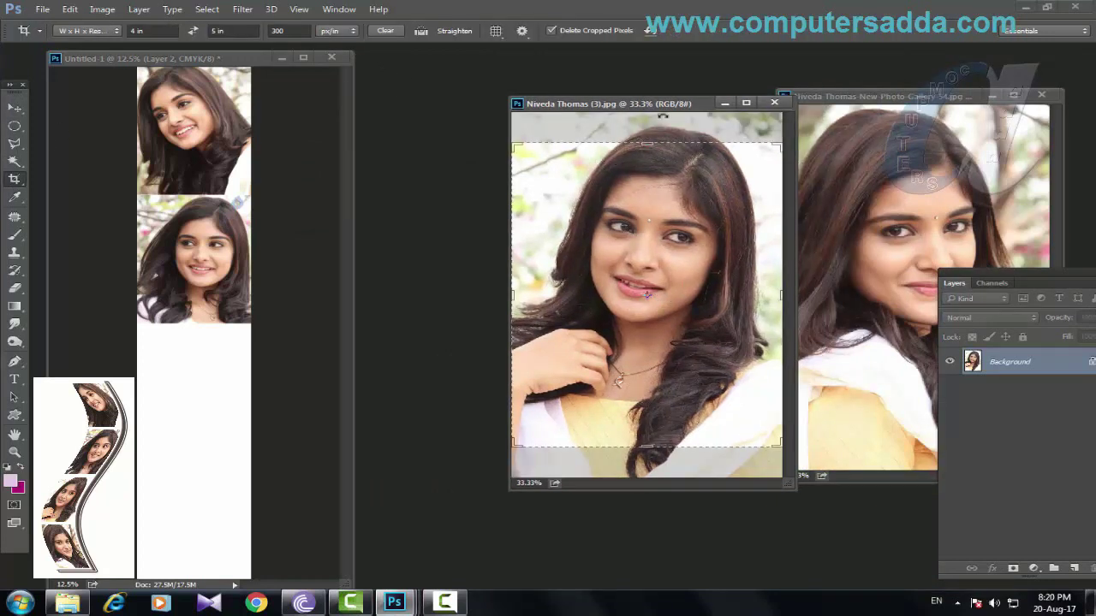
drag(677, 109, 674, 131)
drag(665, 298, 659, 315)
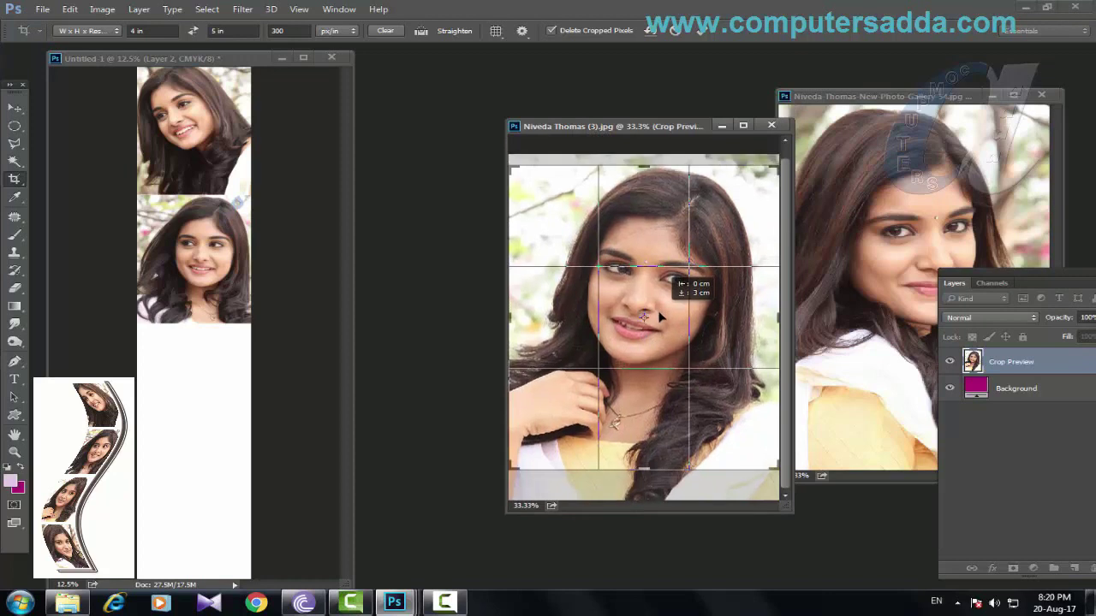
key(Return)
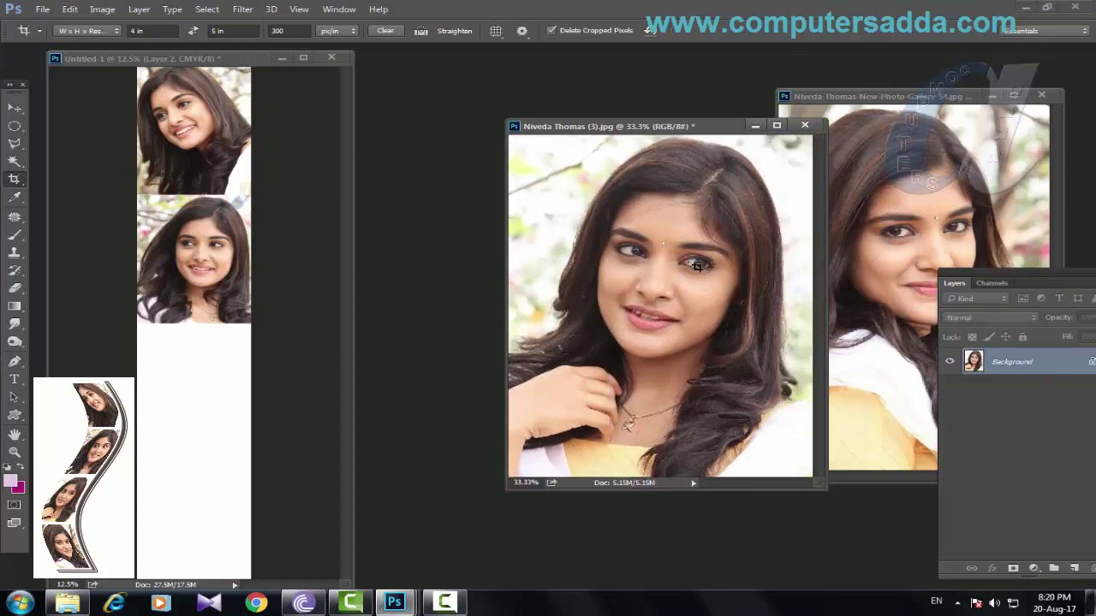
key(v)
mouse_move(696, 265)
mouse_down()
mouse_move(166, 396)
mouse_move(219, 397)
mouse_up()
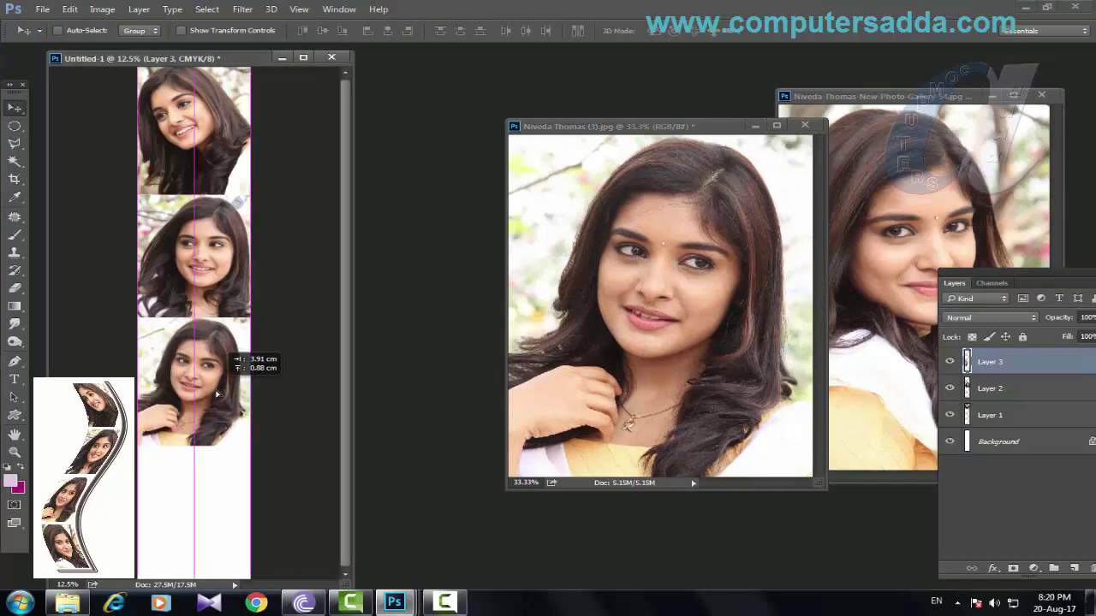
Close the cropped Niveda Thomas (3) photo without saving changes
click(732, 239)
click(804, 126)
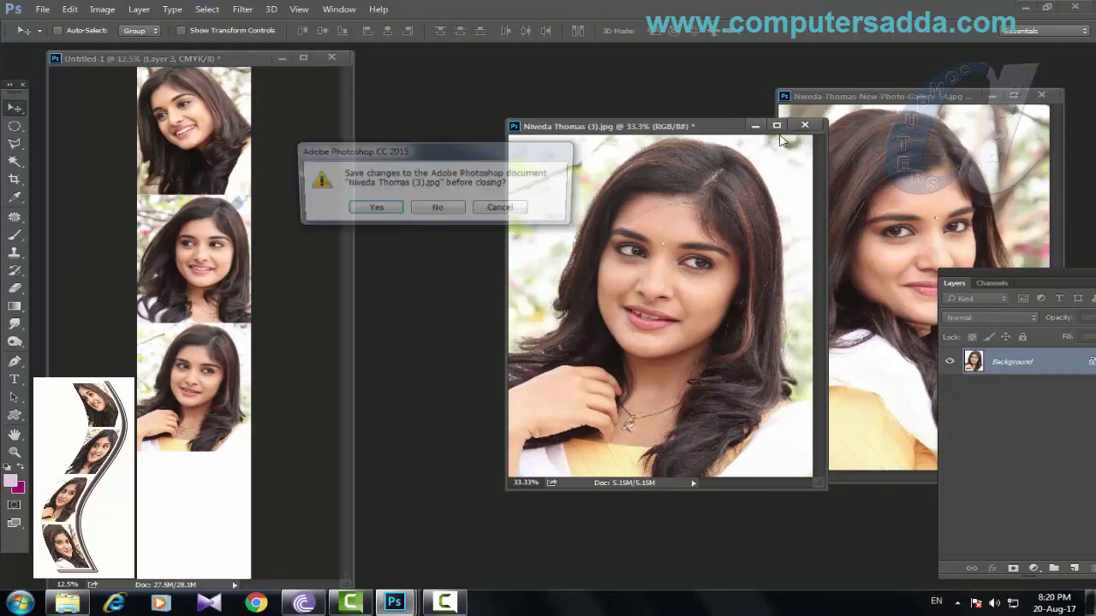
click(437, 209)
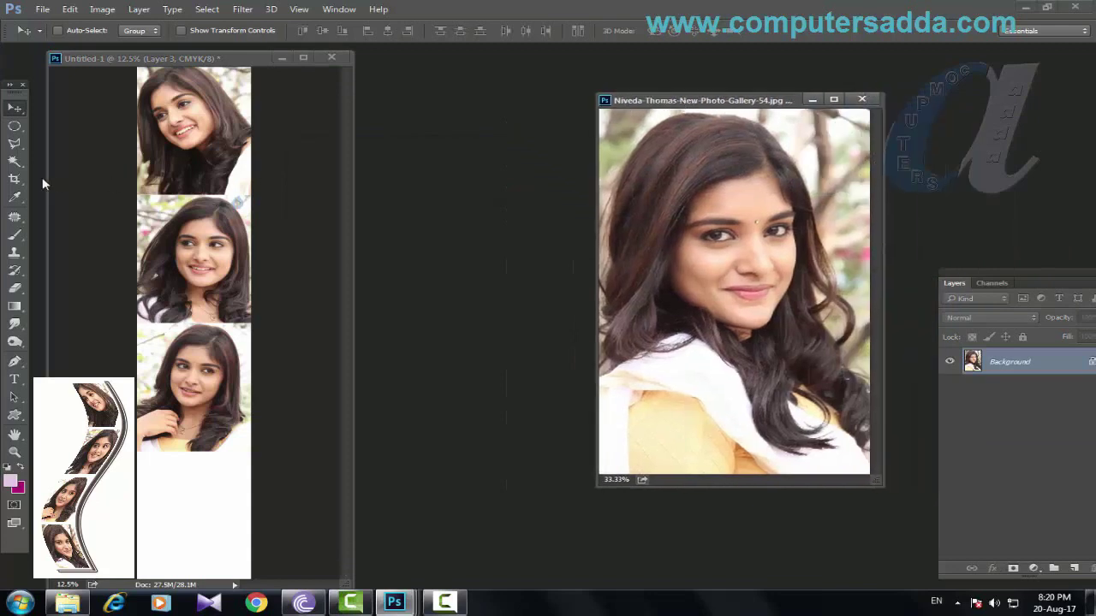
Crop the last photo to 4 × 5 in, place it at the page bottom, and close it unsaved
click(14, 178)
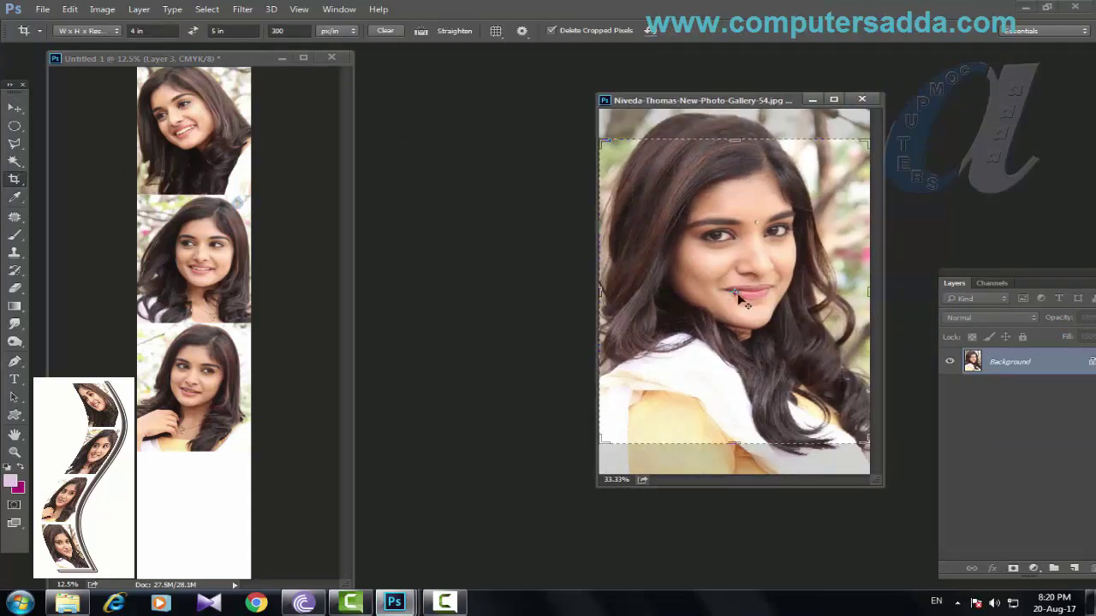
drag(738, 296, 747, 304)
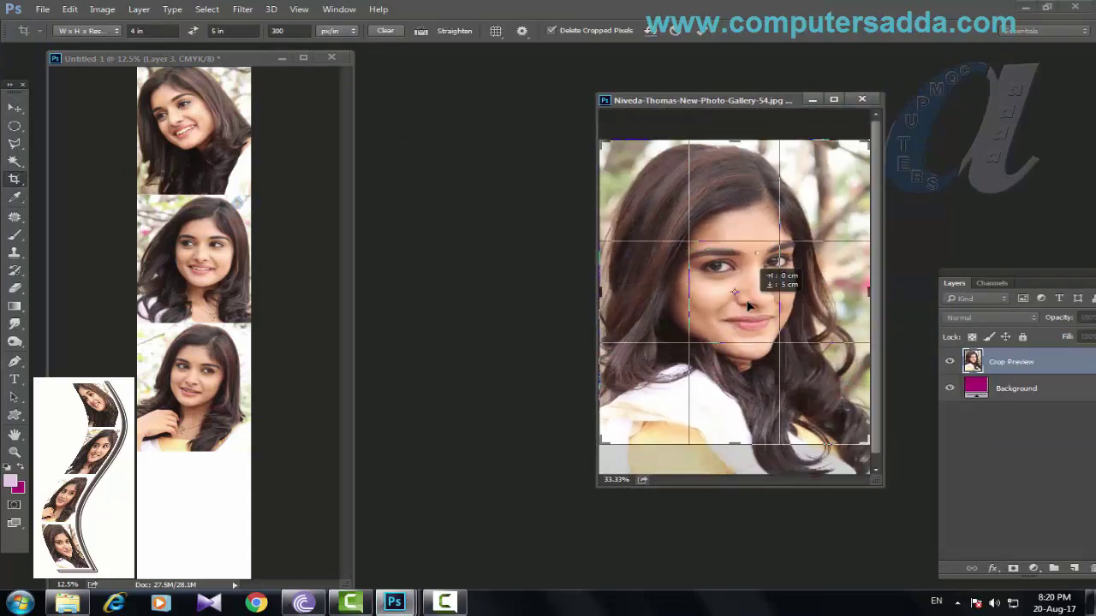
key(Return)
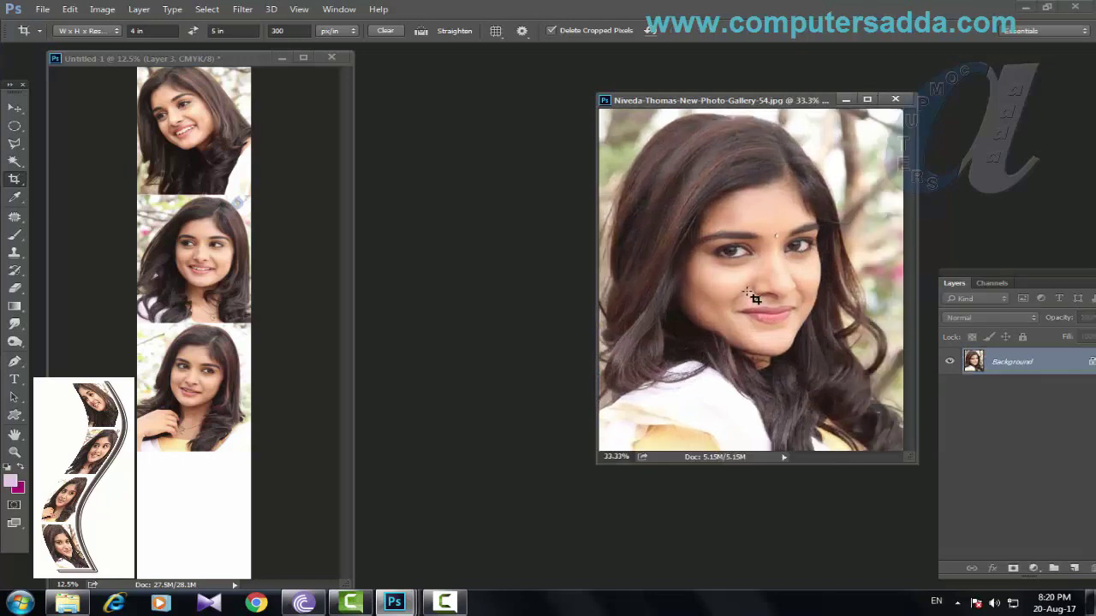
key(v)
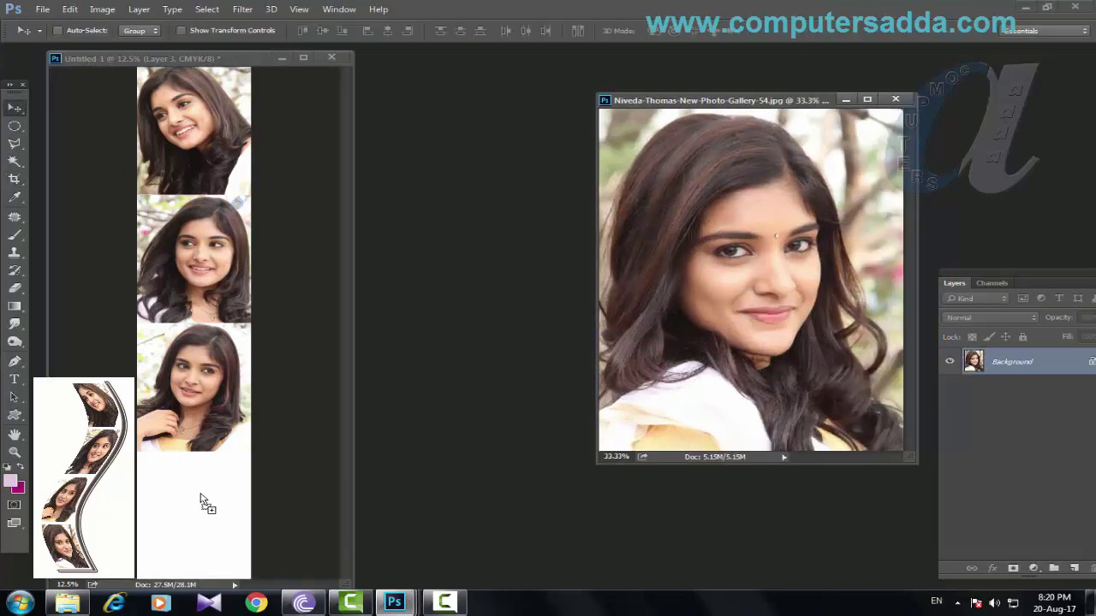
drag(207, 500, 186, 529)
click(894, 99)
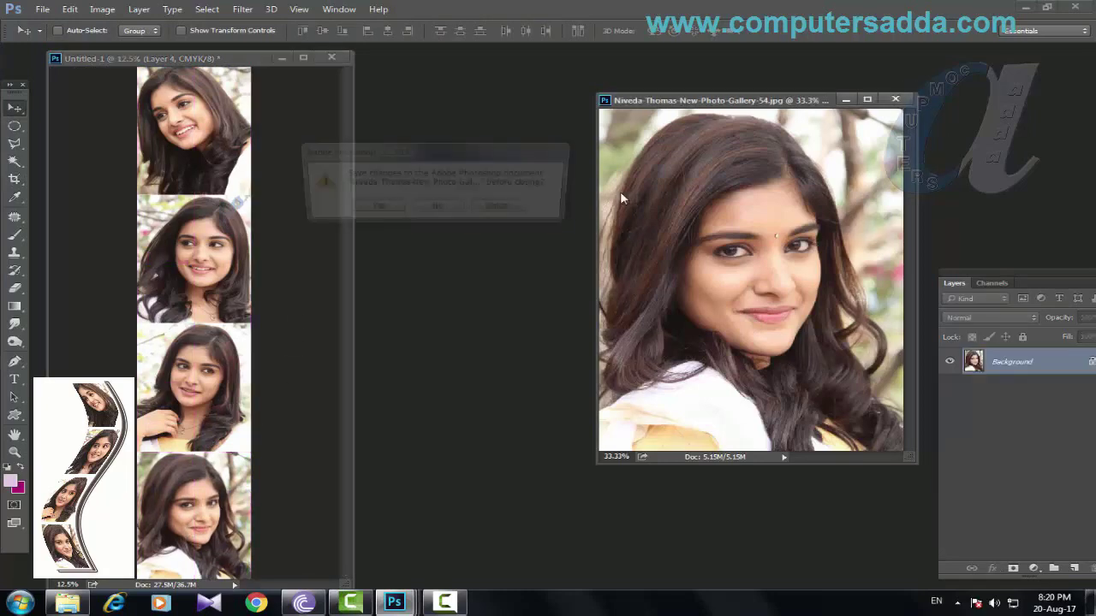
click(438, 210)
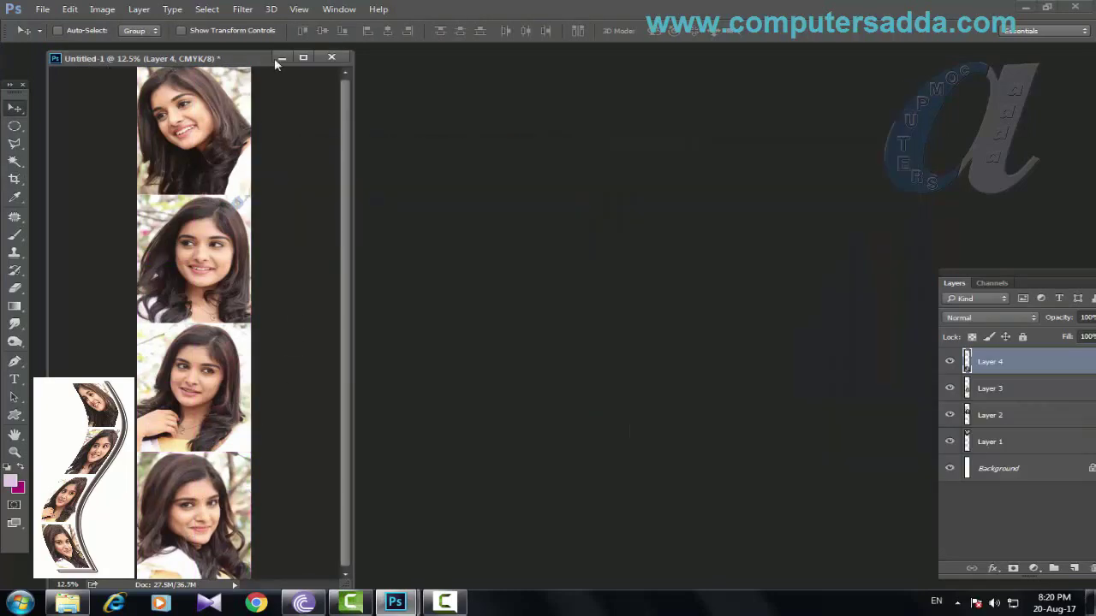
Dock Untitled-1 as a tabbed document, select Layer 1, and float the Layers panel beside it
drag(275, 61, 474, 61)
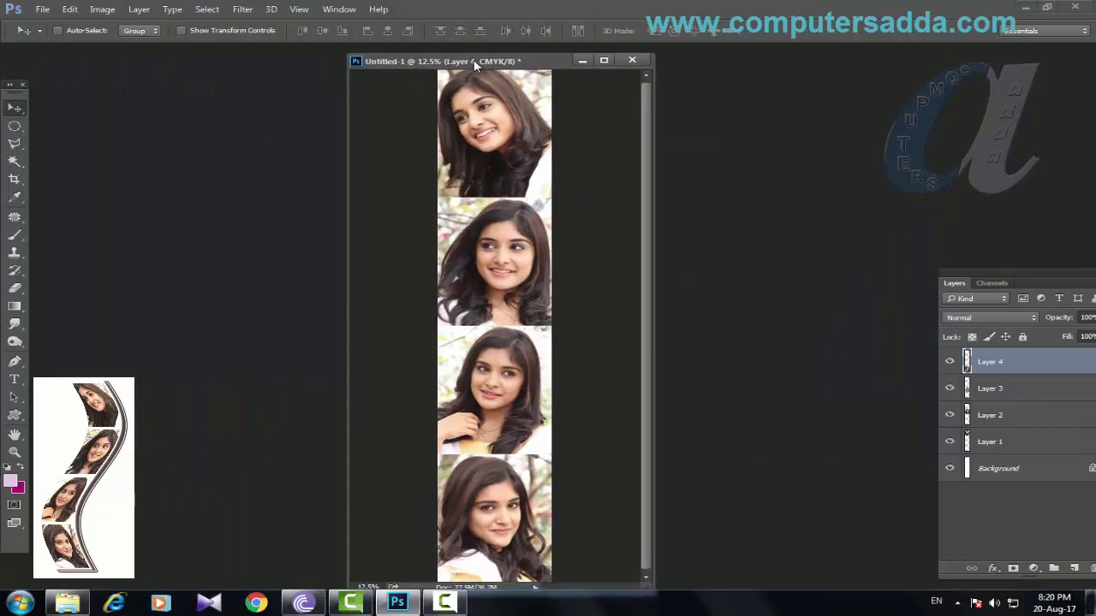
drag(473, 59, 481, 54)
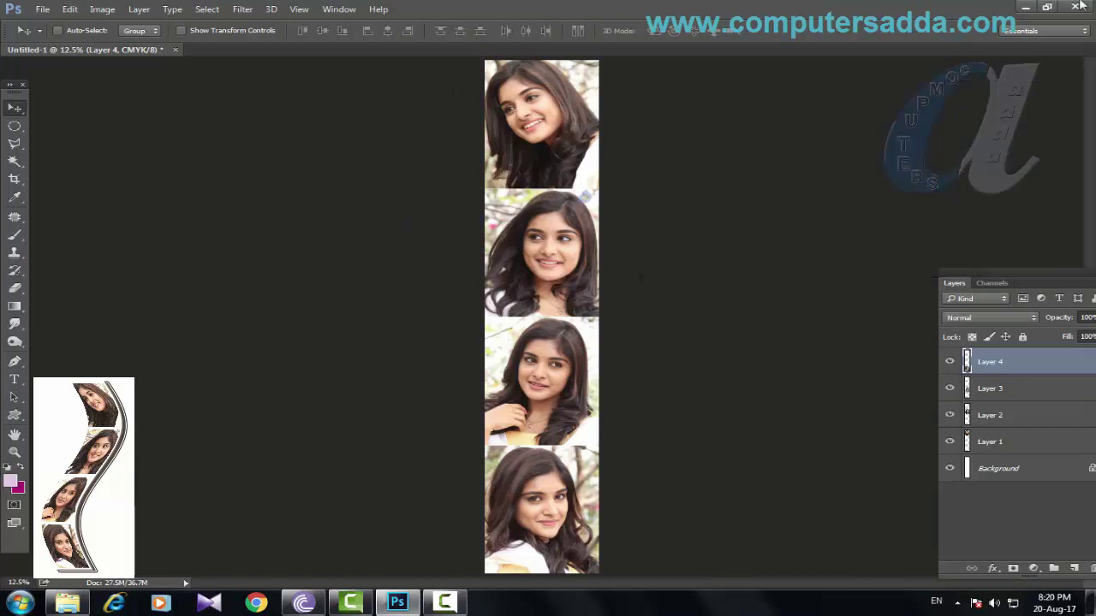
right_click(529, 126)
click(545, 137)
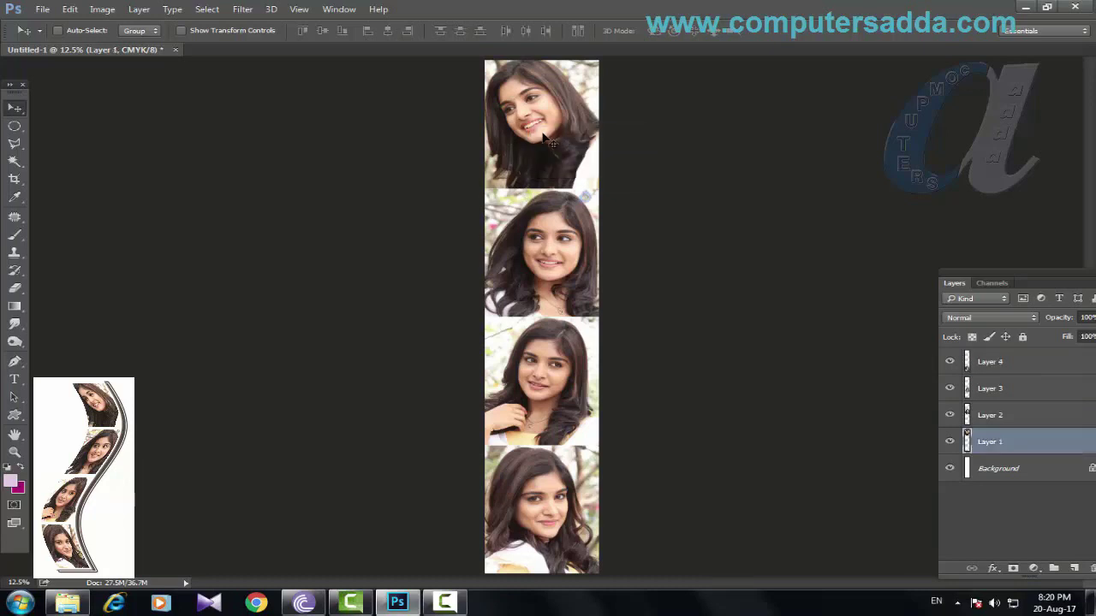
drag(989, 278, 891, 262)
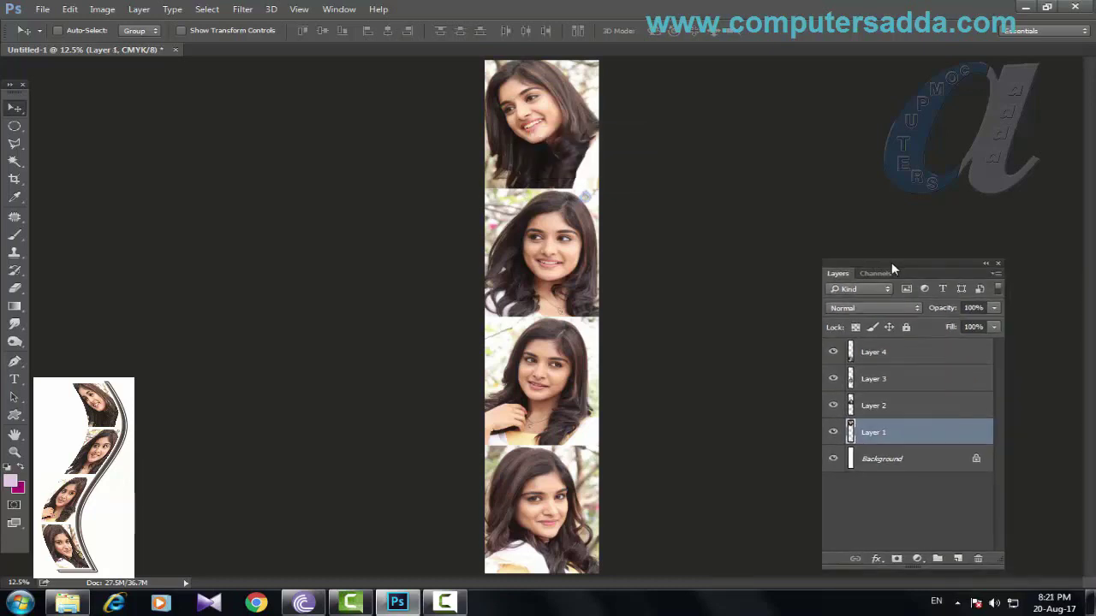
Give Layer 1 an Inside stroke, colour ffffff, size 49 px, via Layer Style
right_click(887, 433)
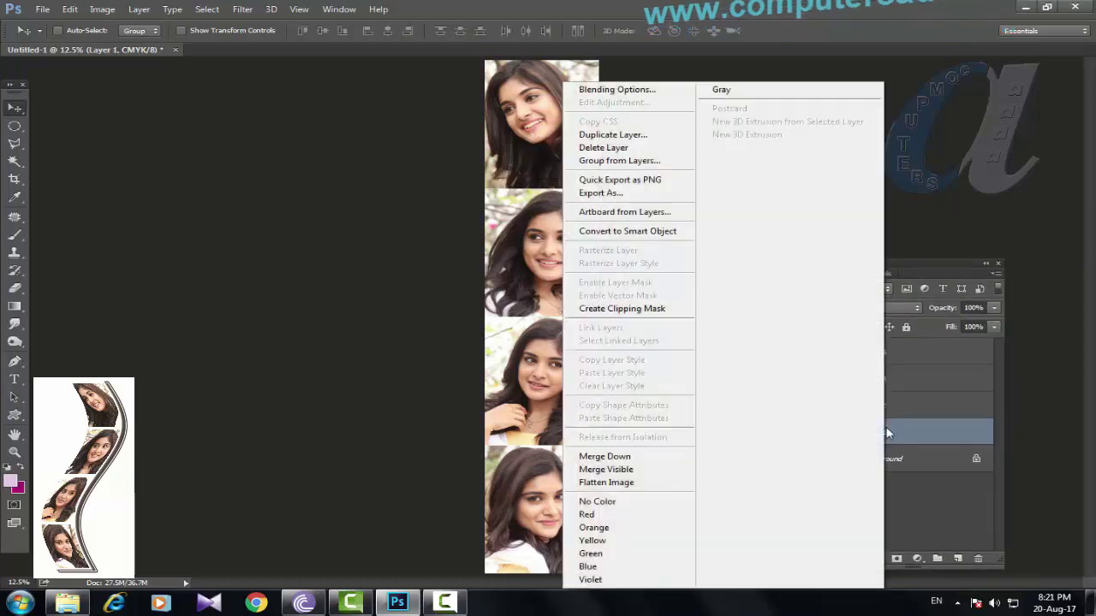
click(607, 89)
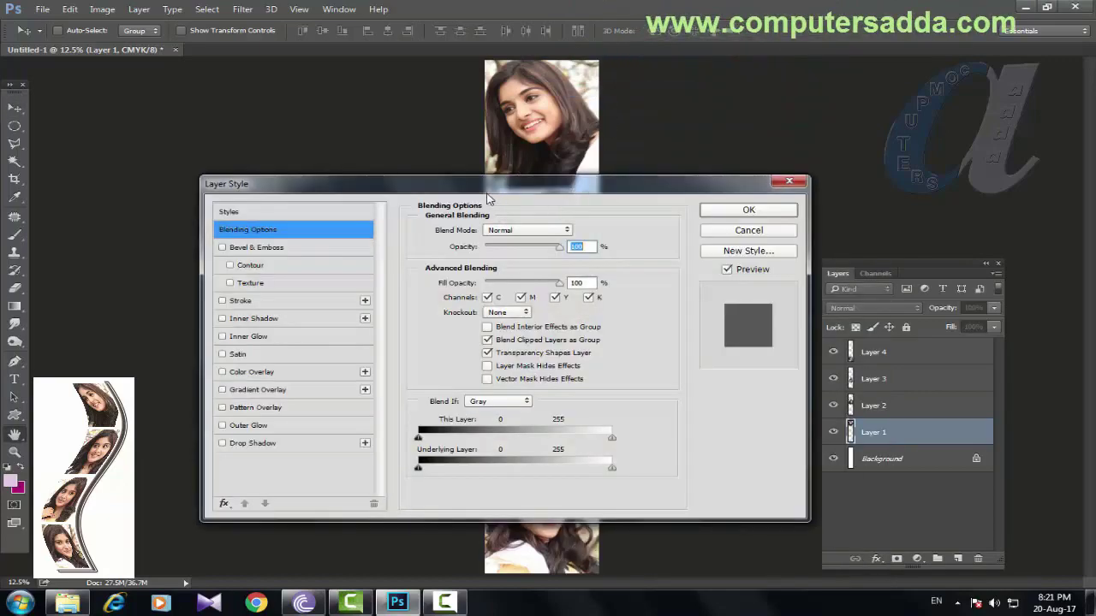
drag(437, 176, 575, 259)
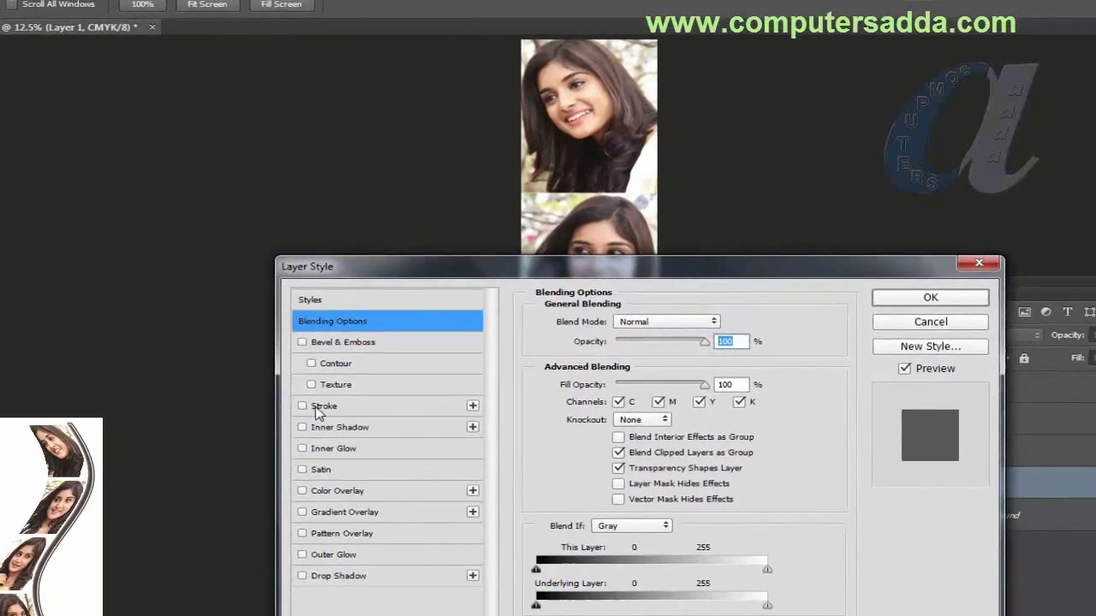
click(376, 386)
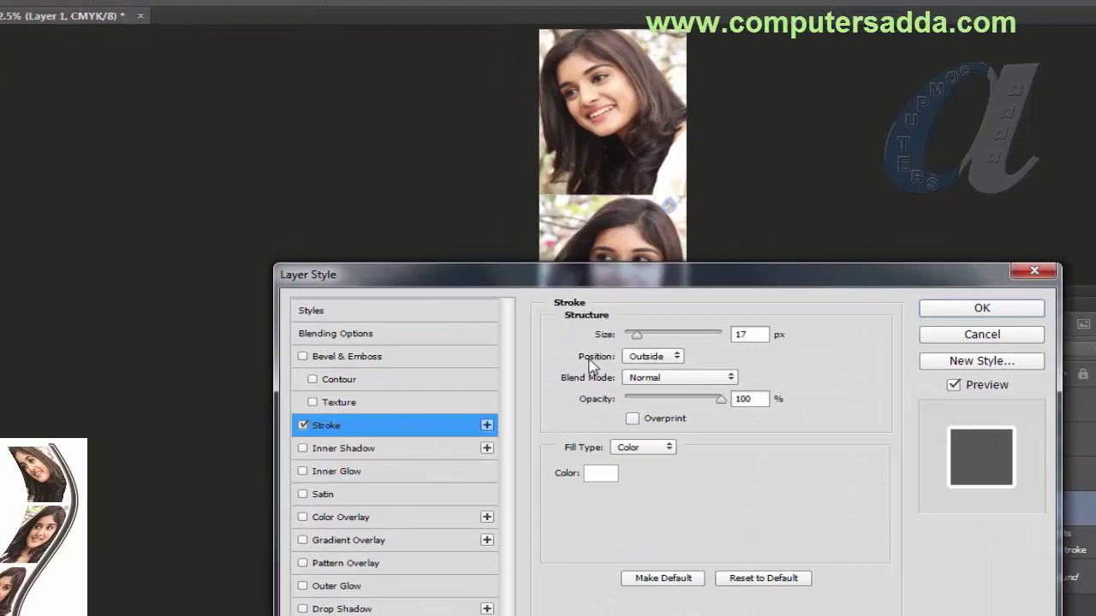
click(655, 357)
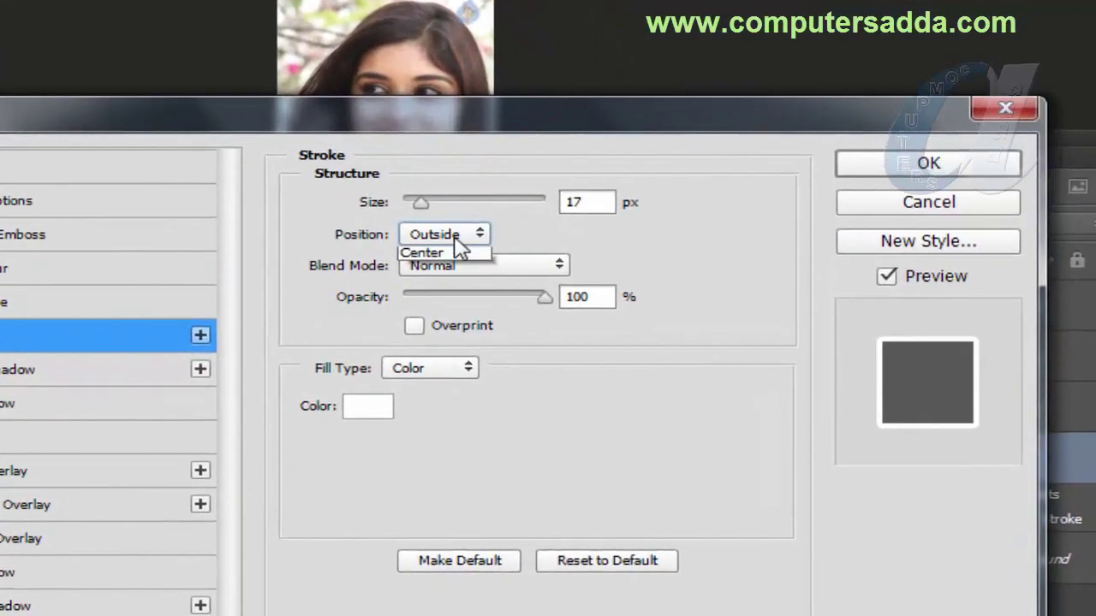
click(422, 273)
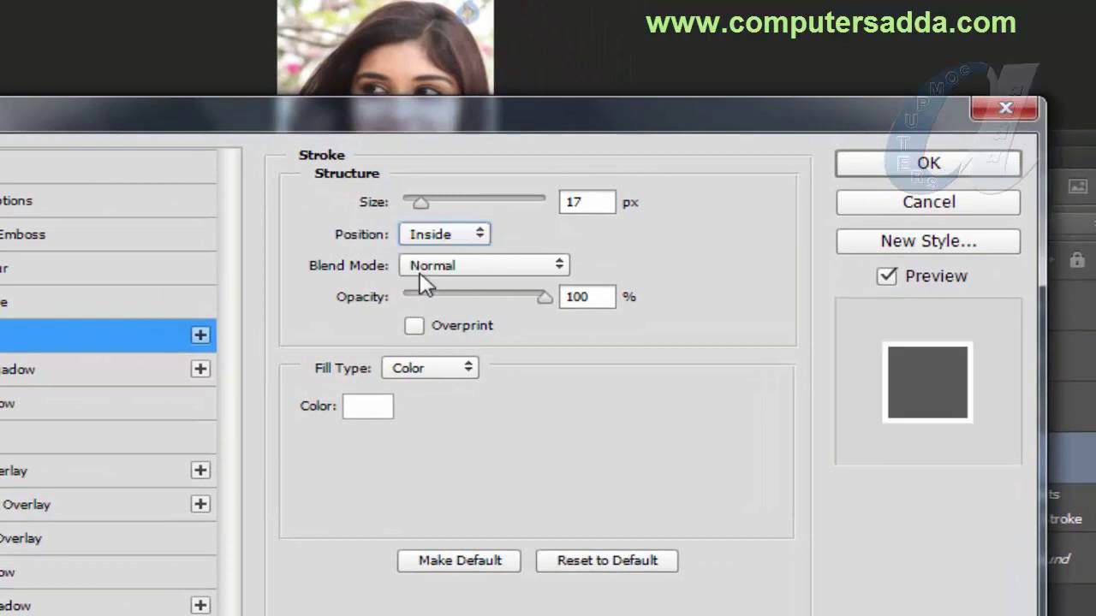
click(364, 410)
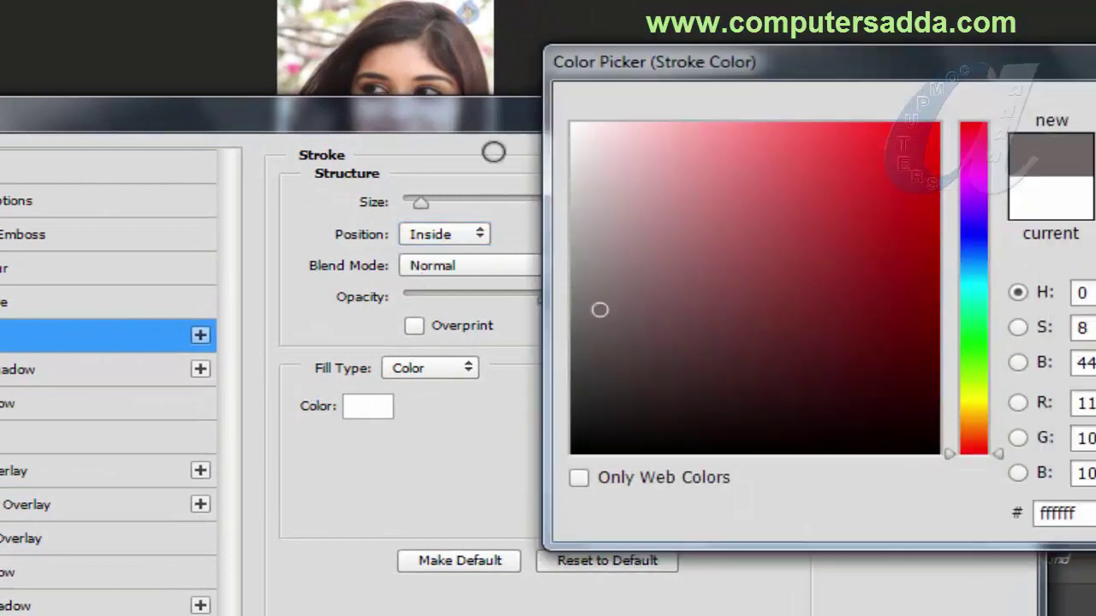
key(Tab)
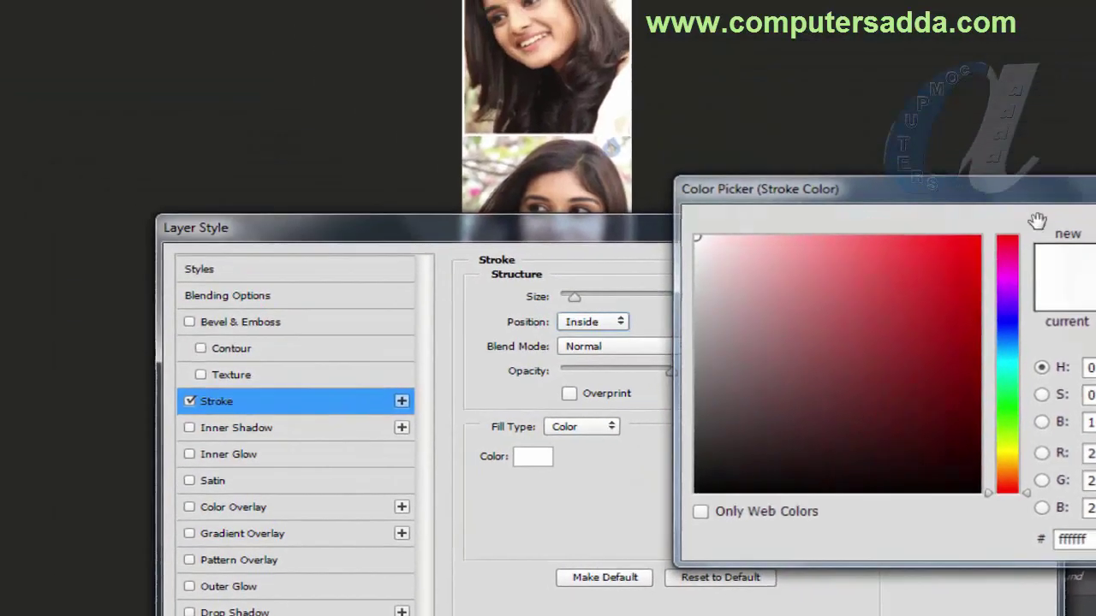
click(1037, 220)
drag(678, 363, 690, 365)
click(980, 336)
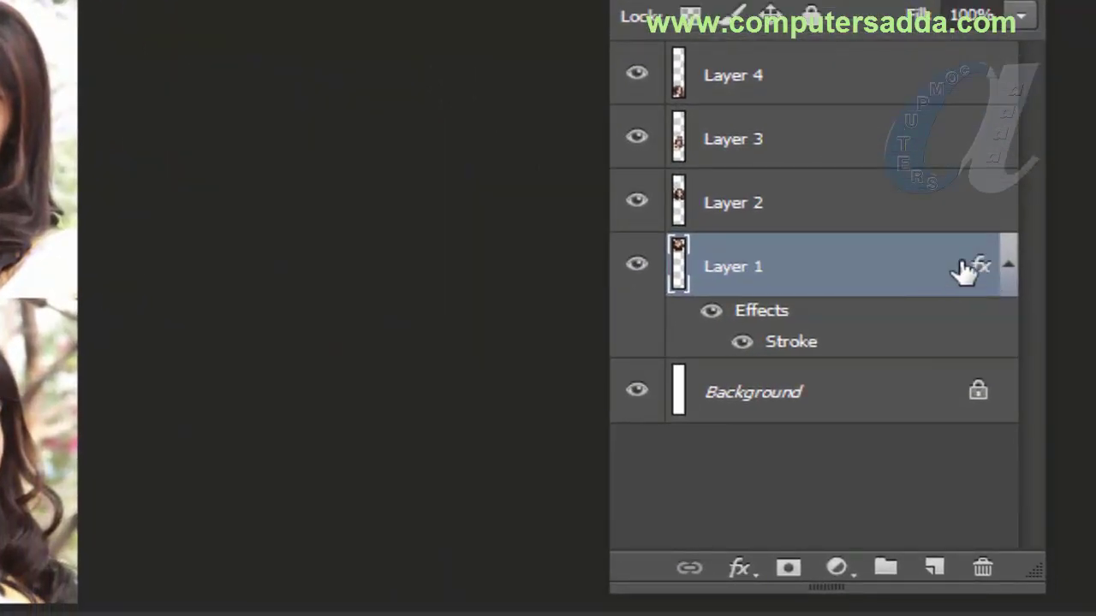
Copy Layer 1's white stroke style and paste it onto Layer 2
right_click(820, 276)
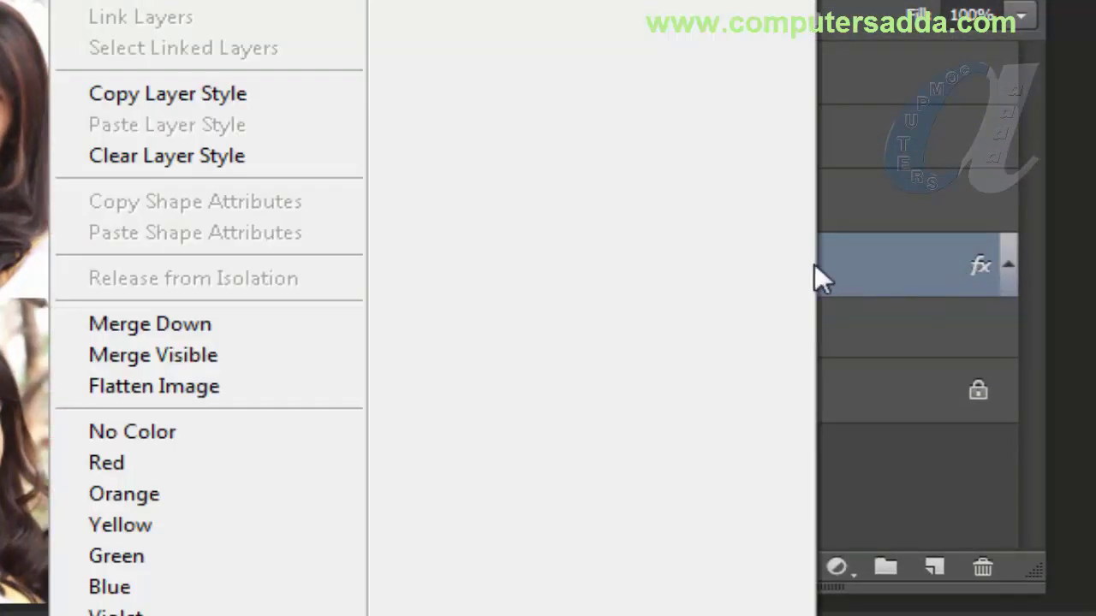
click(148, 101)
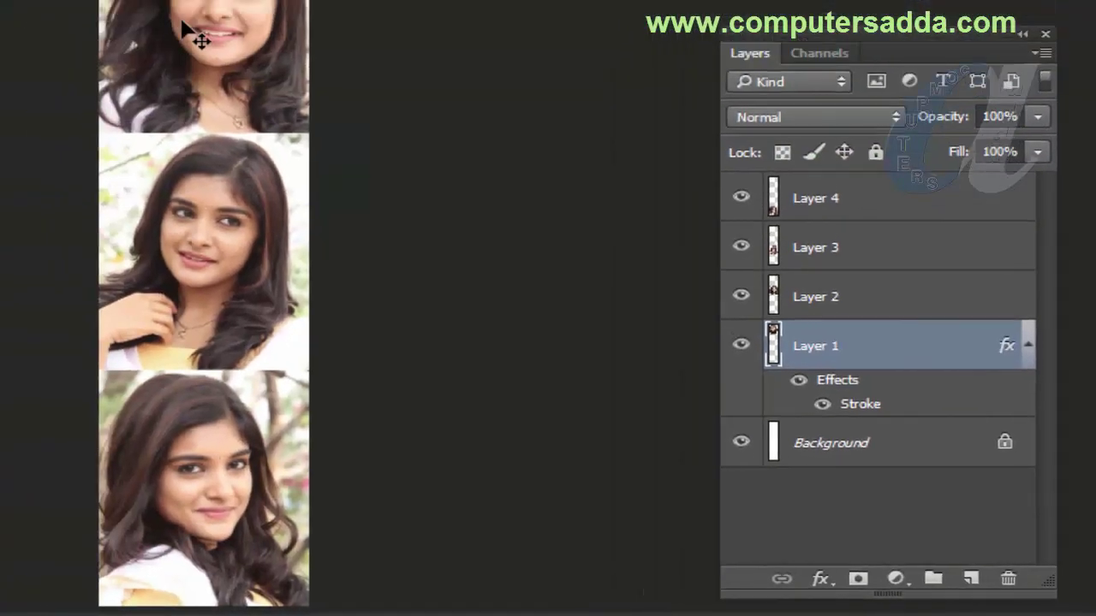
right_click(548, 255)
click(561, 263)
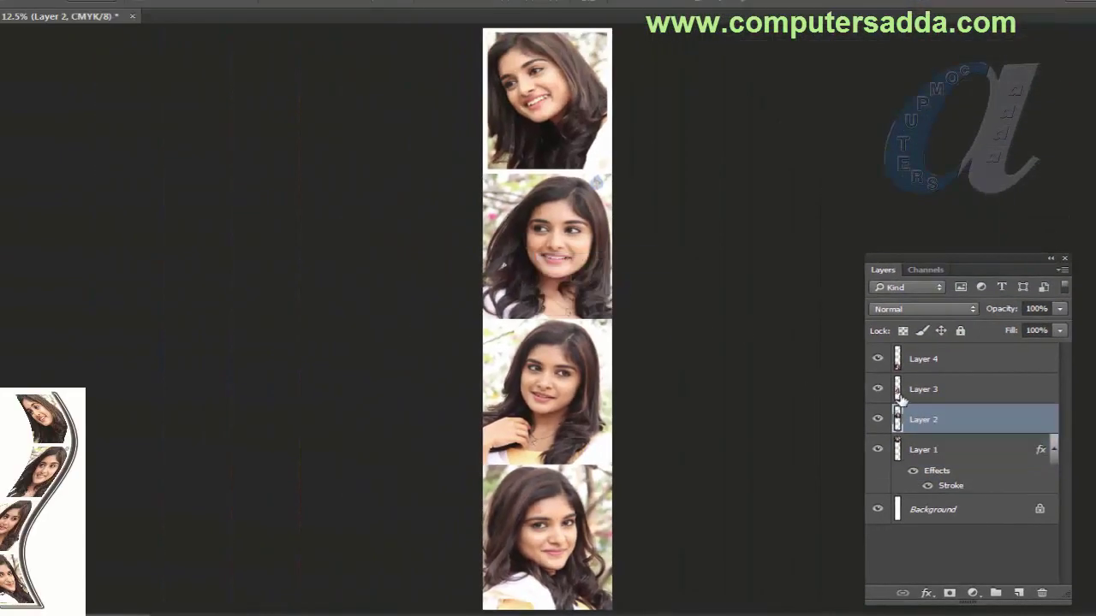
right_click(943, 420)
click(627, 383)
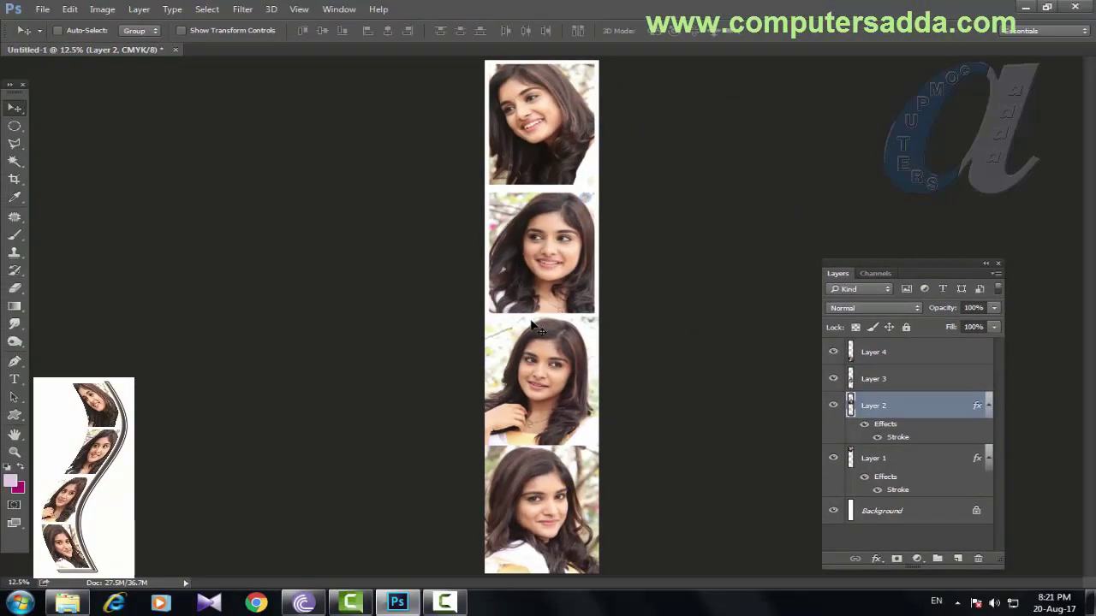
Paste the same white stroke style onto Layers 3 and 4
click(890, 382)
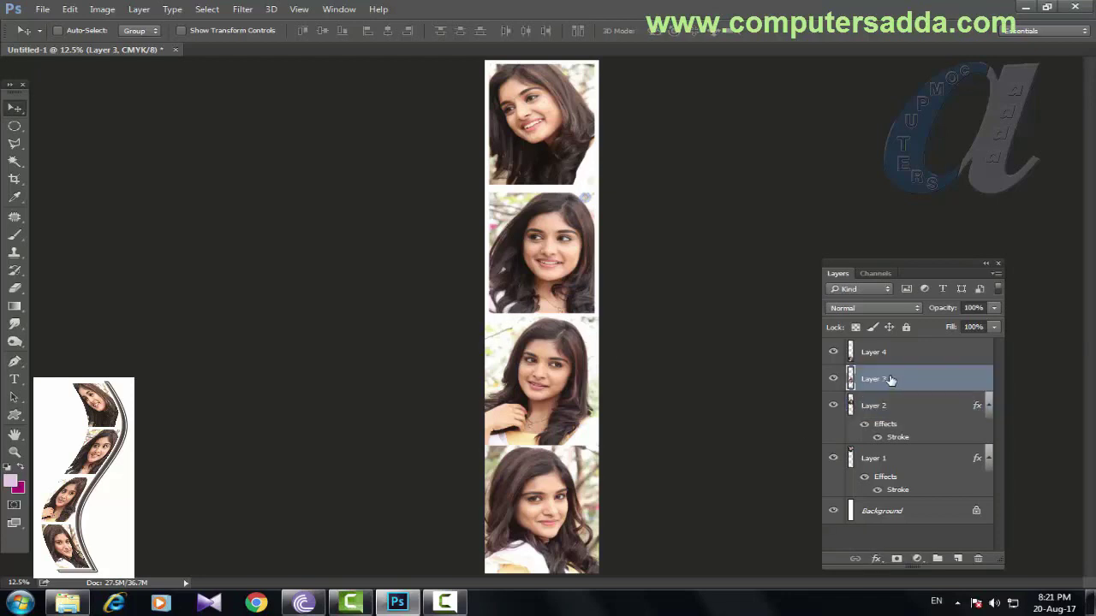
right_click(890, 382)
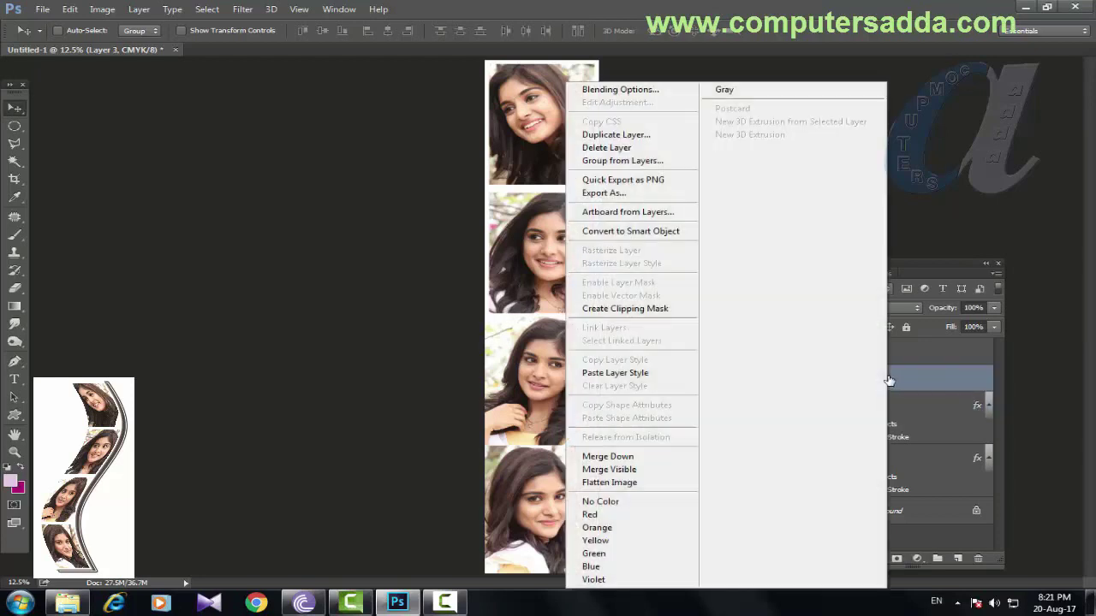
click(615, 375)
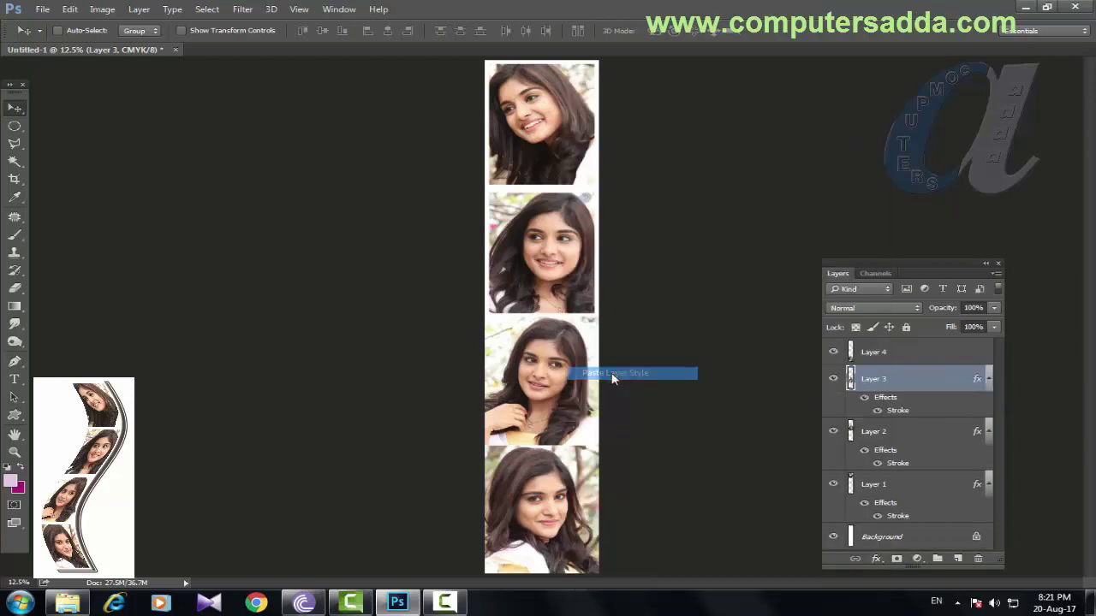
click(893, 352)
right_click(890, 353)
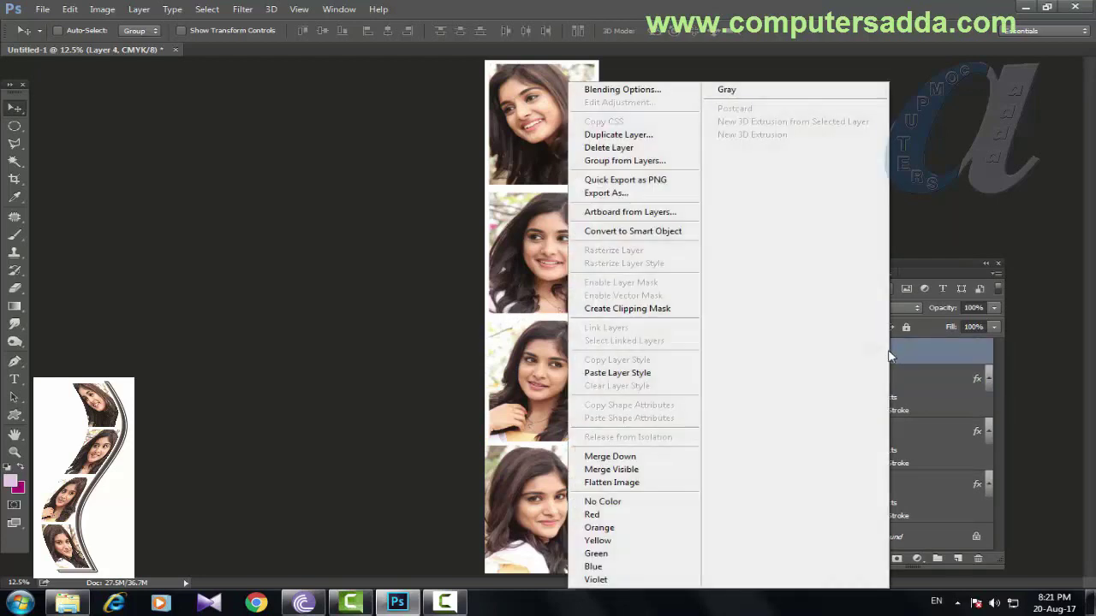
click(605, 374)
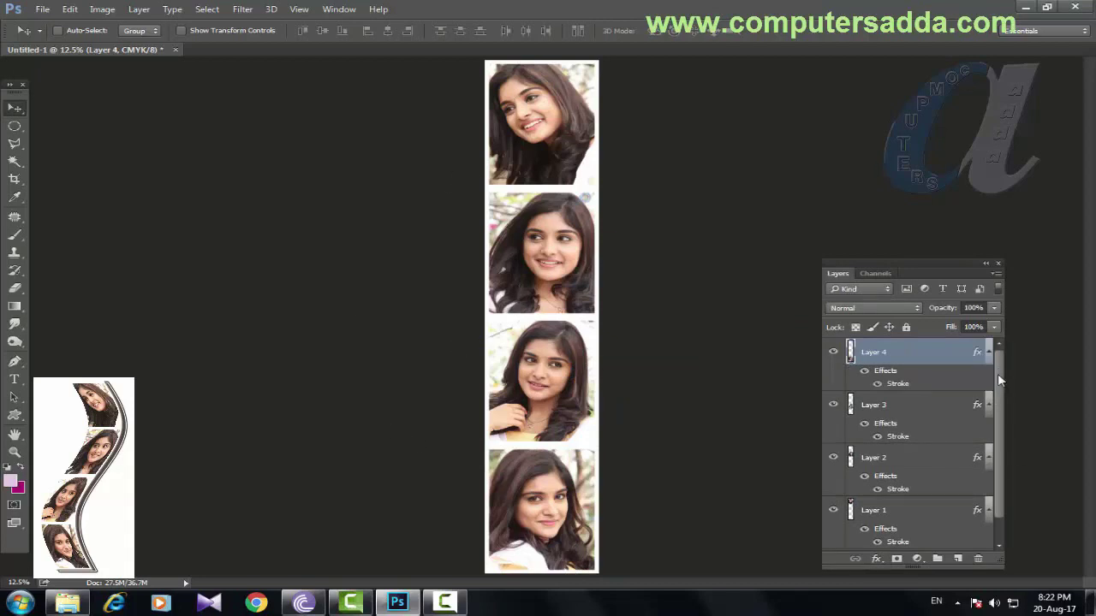
Select the four portrait layers and the Background, then apply Layer > Flatten Image
drag(998, 373, 999, 443)
drag(998, 386, 998, 360)
ctrl+click(894, 410)
ctrl+click(886, 472)
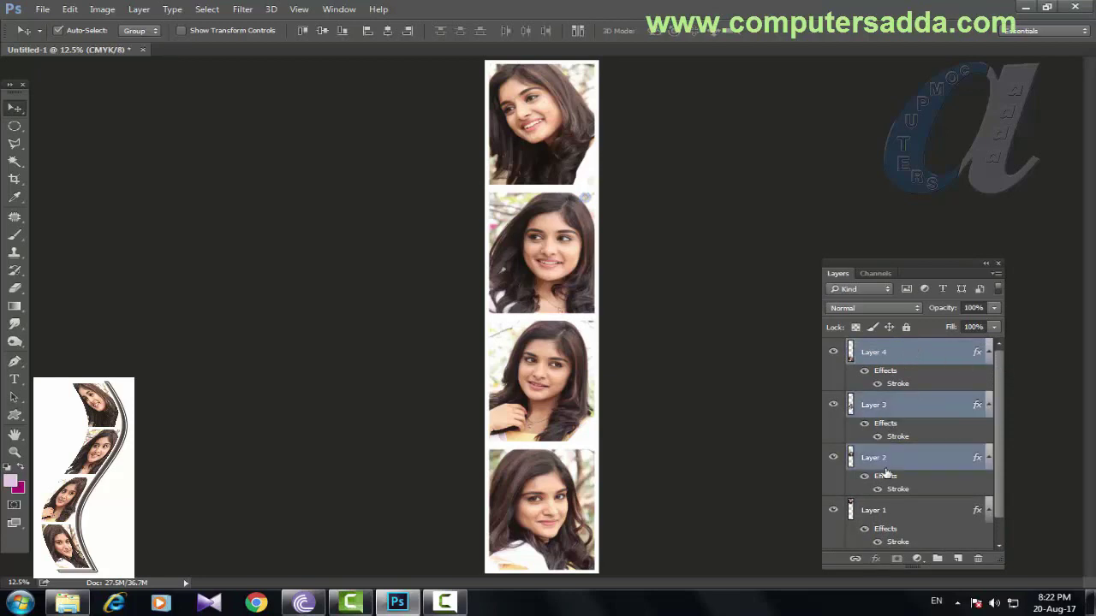
ctrl+click(890, 511)
mouse_move(1001, 417)
mouse_down()
mouse_move(1001, 471)
mouse_move(999, 397)
mouse_up()
ctrl+click(885, 540)
click(920, 410)
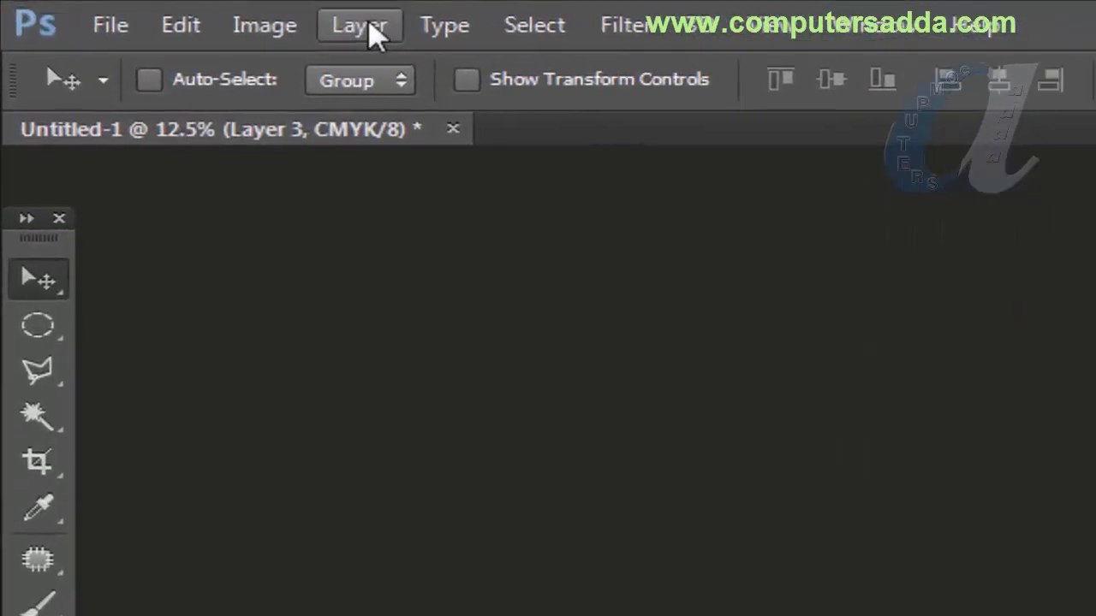
click(139, 8)
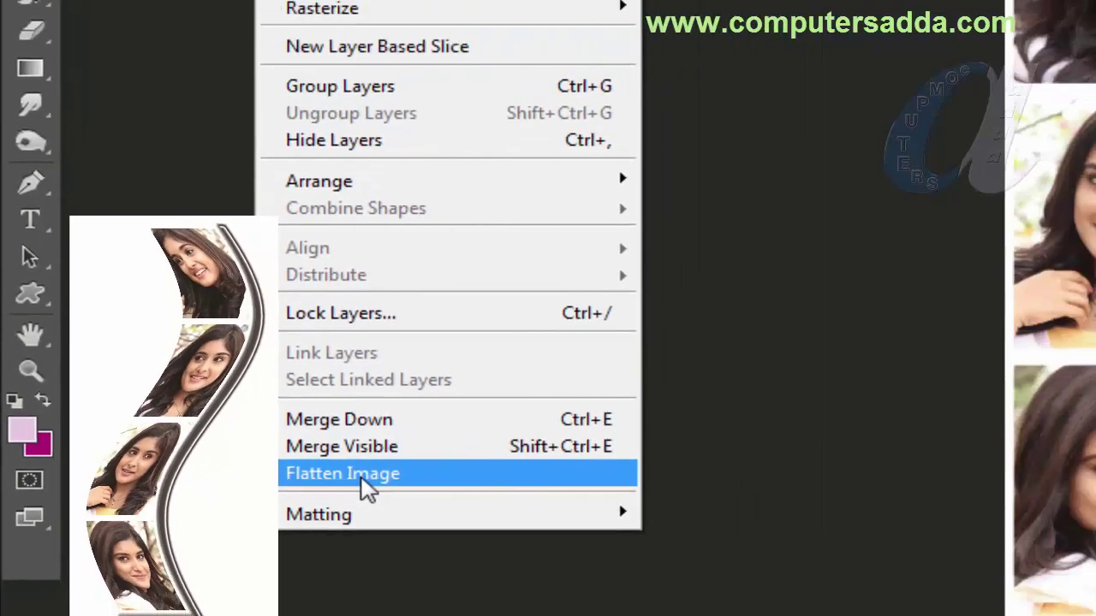
click(215, 502)
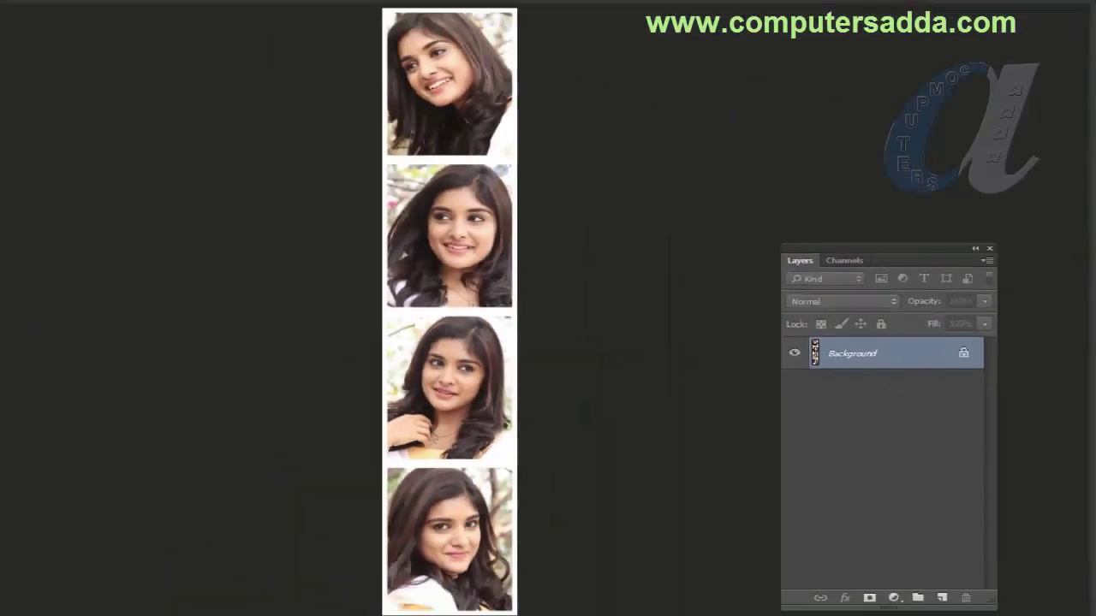
Float the strip window and create a new document from the International Paper A4 preset
drag(52, 29, 78, 65)
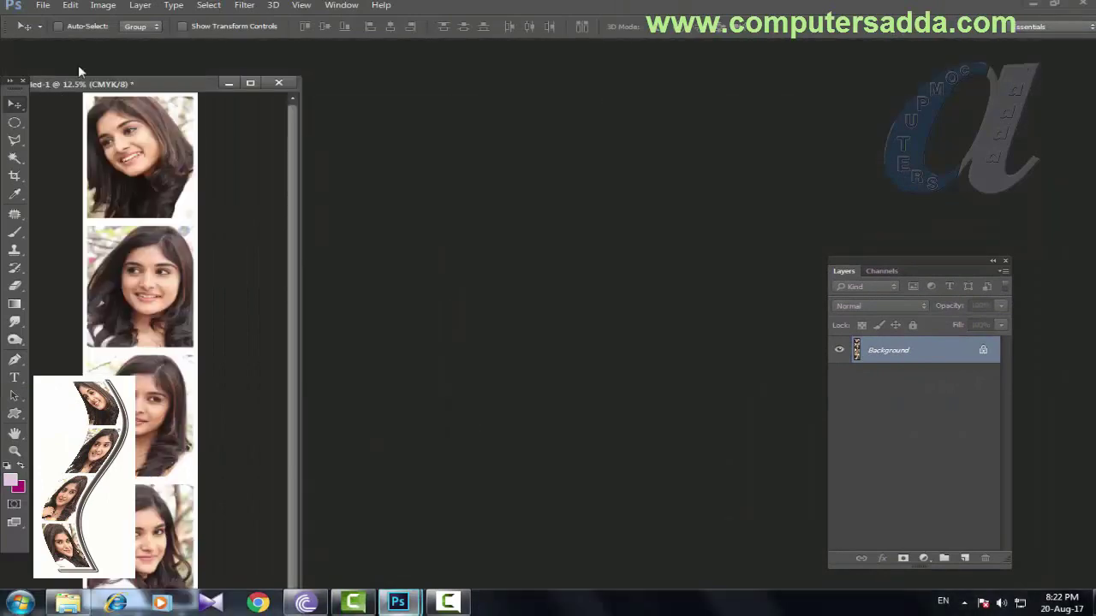
click(43, 7)
click(51, 19)
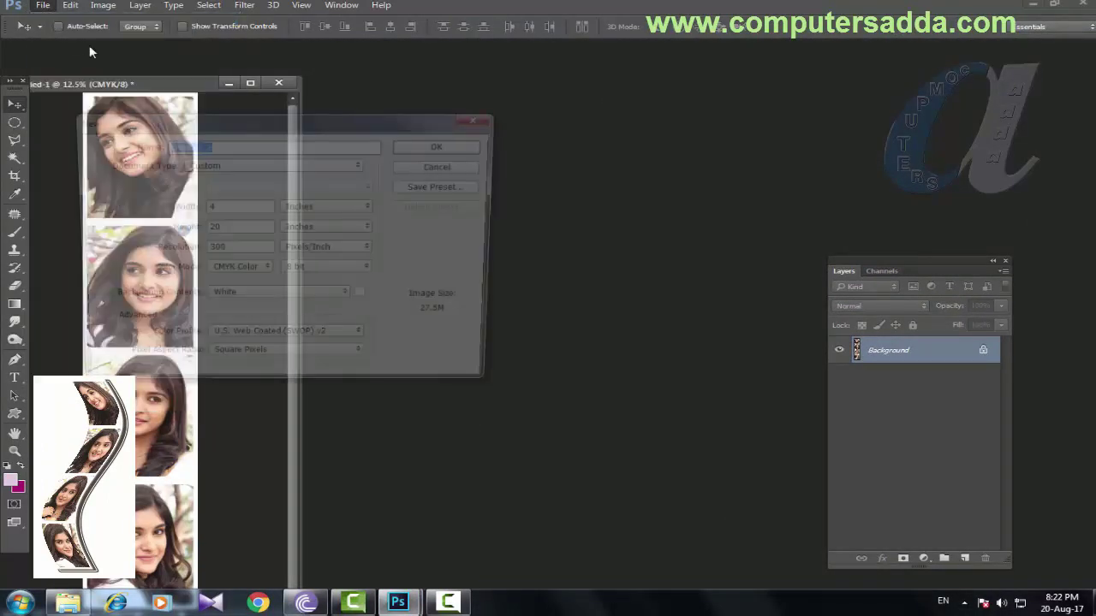
drag(303, 119, 527, 121)
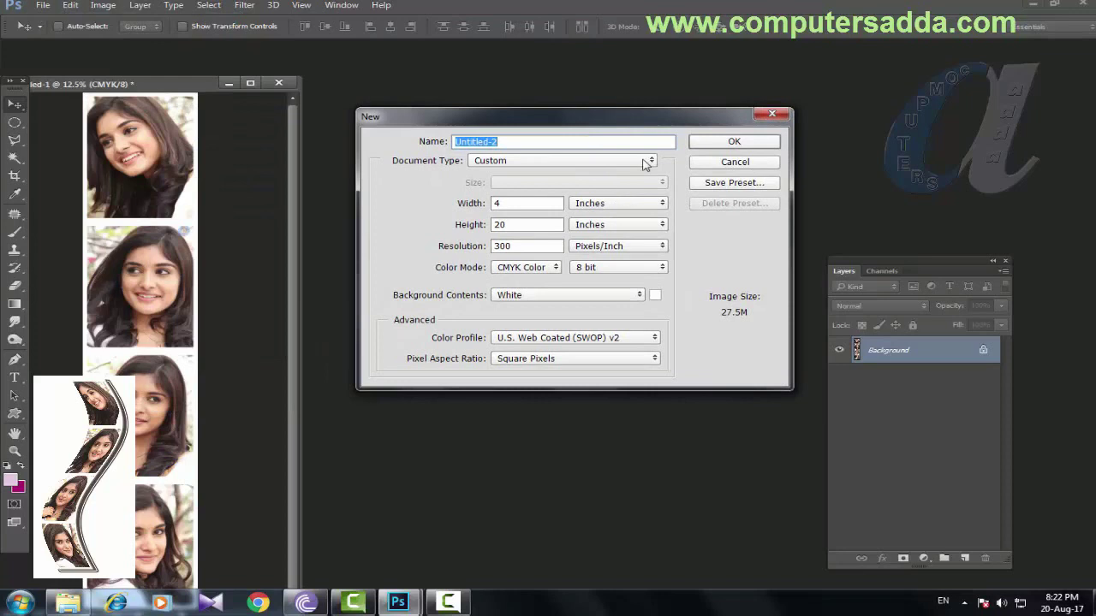
click(647, 161)
click(524, 213)
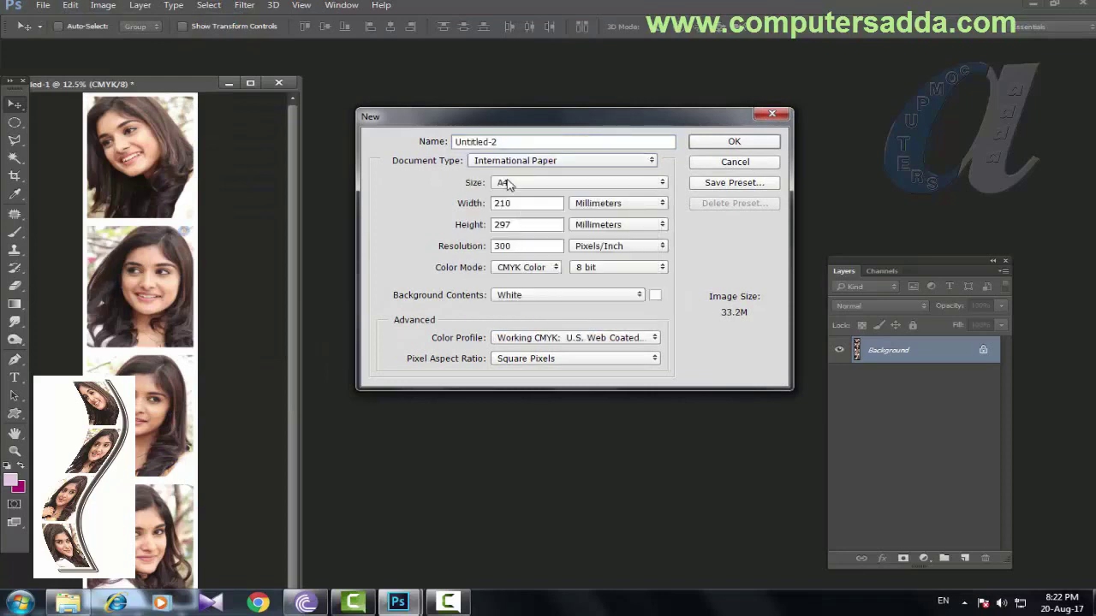
click(725, 143)
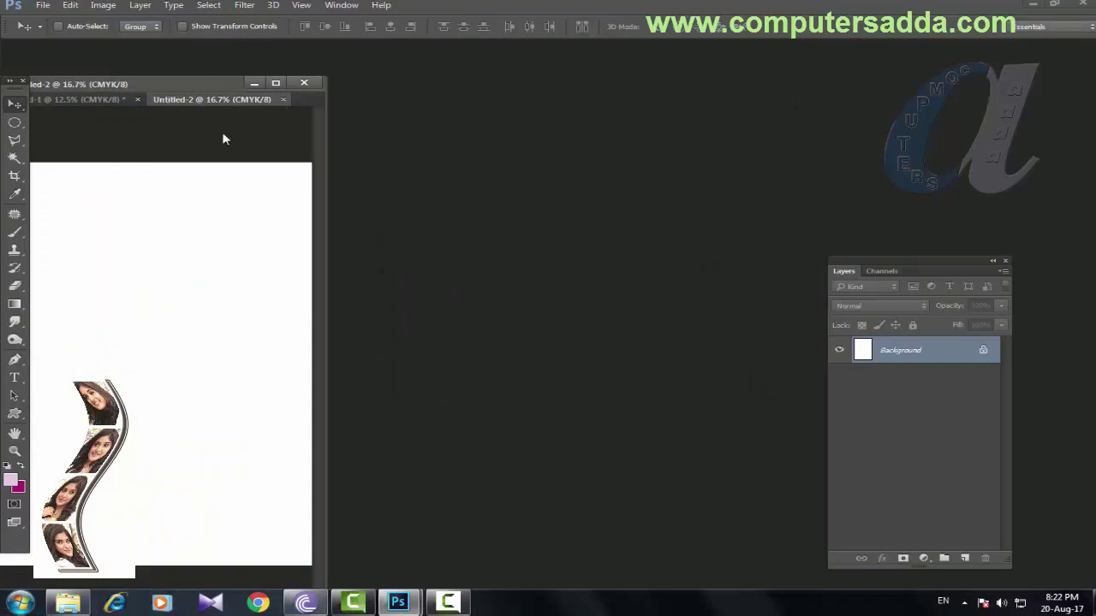
Float the new A4 document beside the strip and restore the strip's floating window
mouse_move(211, 99)
mouse_down()
mouse_move(270, 129)
mouse_move(609, 88)
mouse_up()
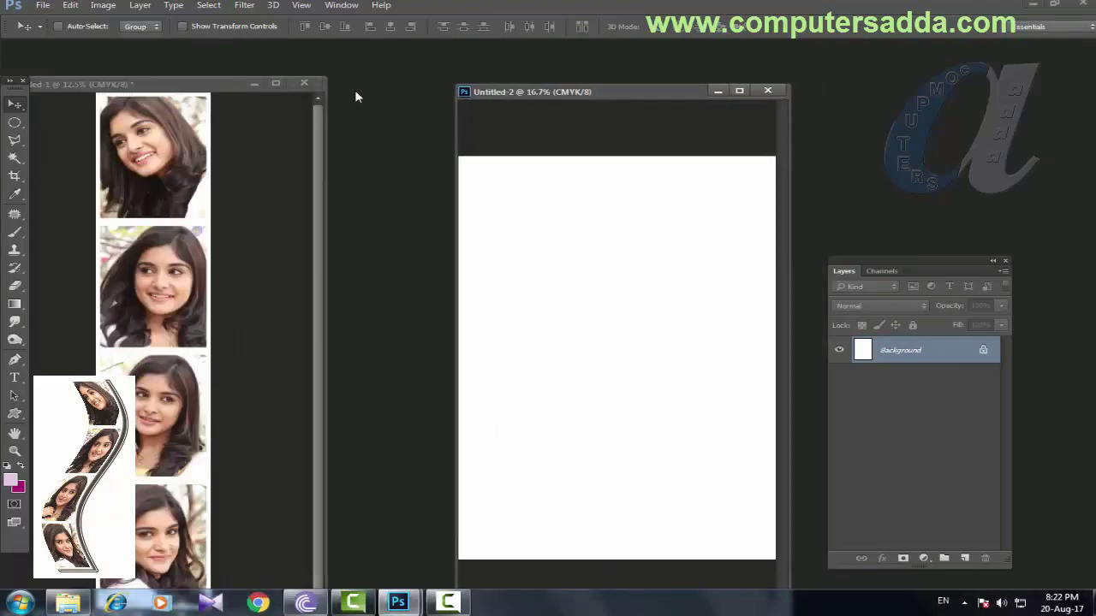
double_click(128, 85)
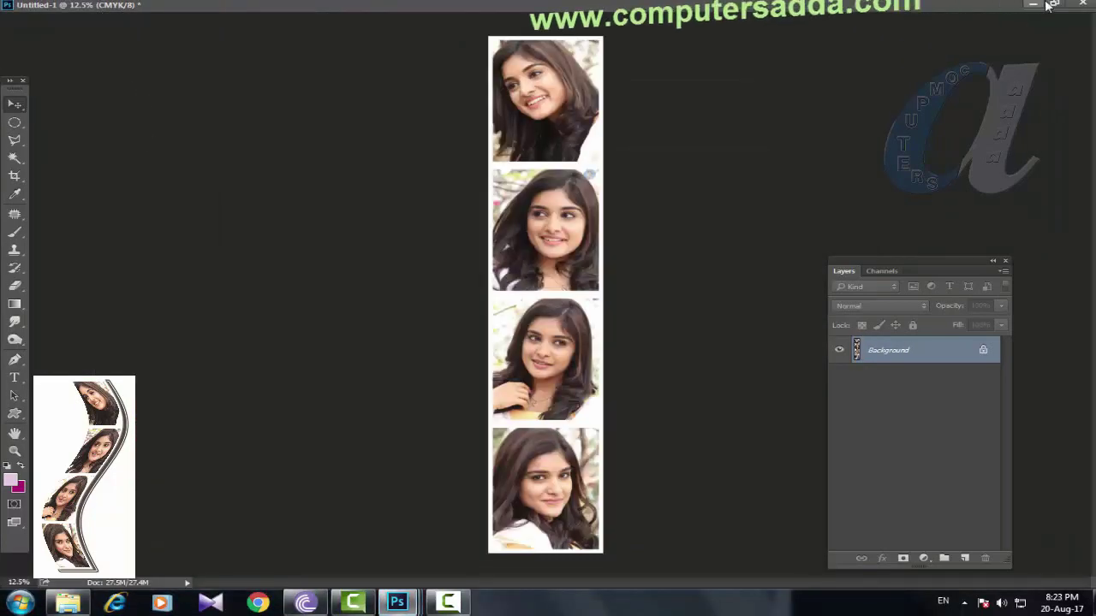
click(1052, 5)
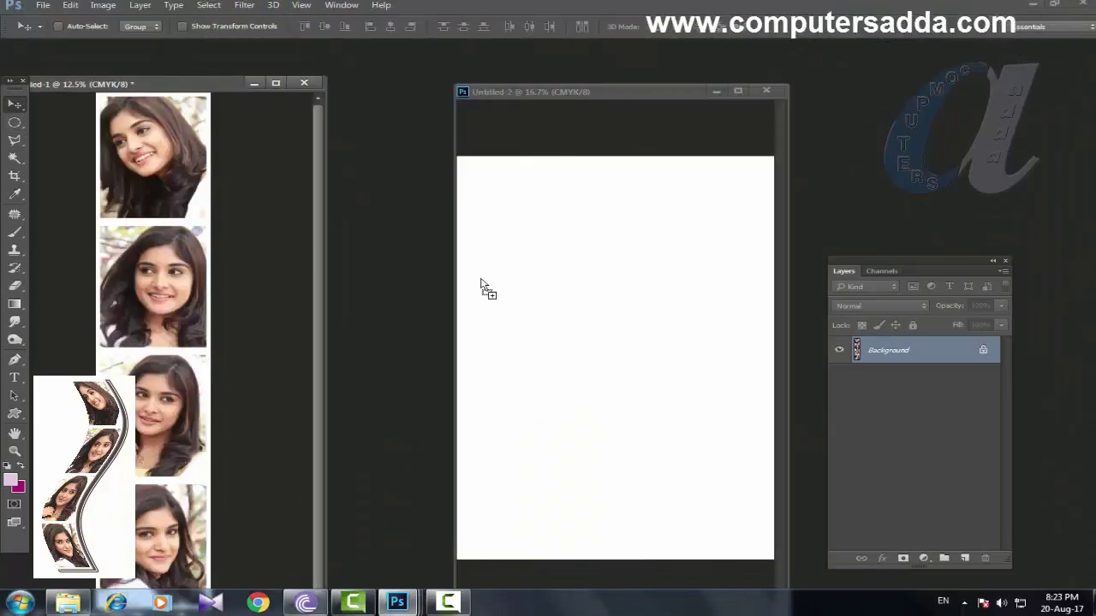
Copy the portrait strip onto the A4 page and close the original without saving
drag(226, 231, 596, 303)
drag(612, 349, 629, 410)
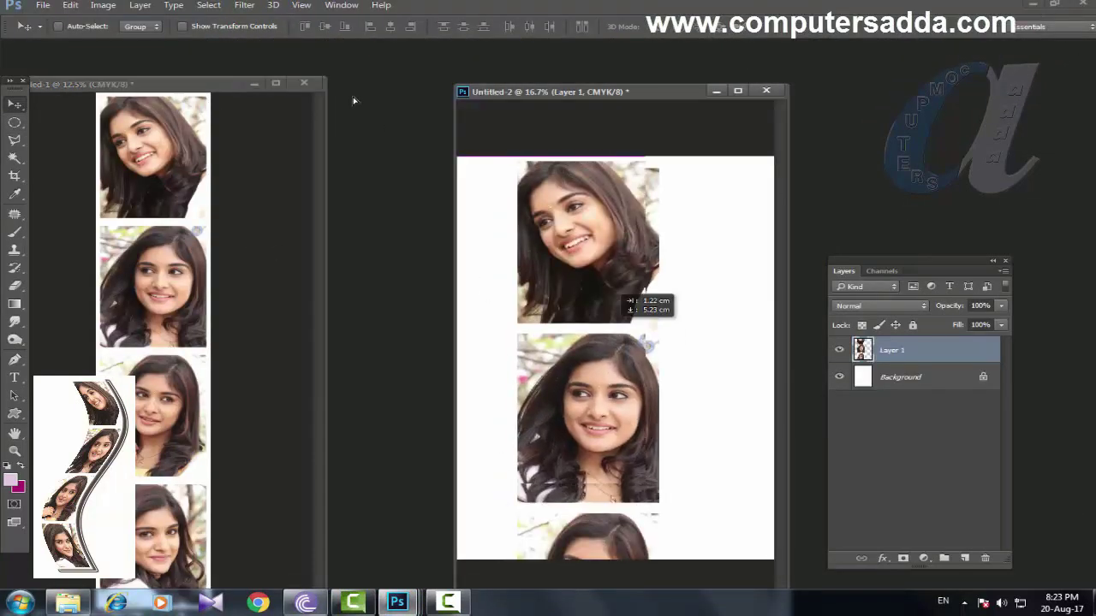
click(293, 154)
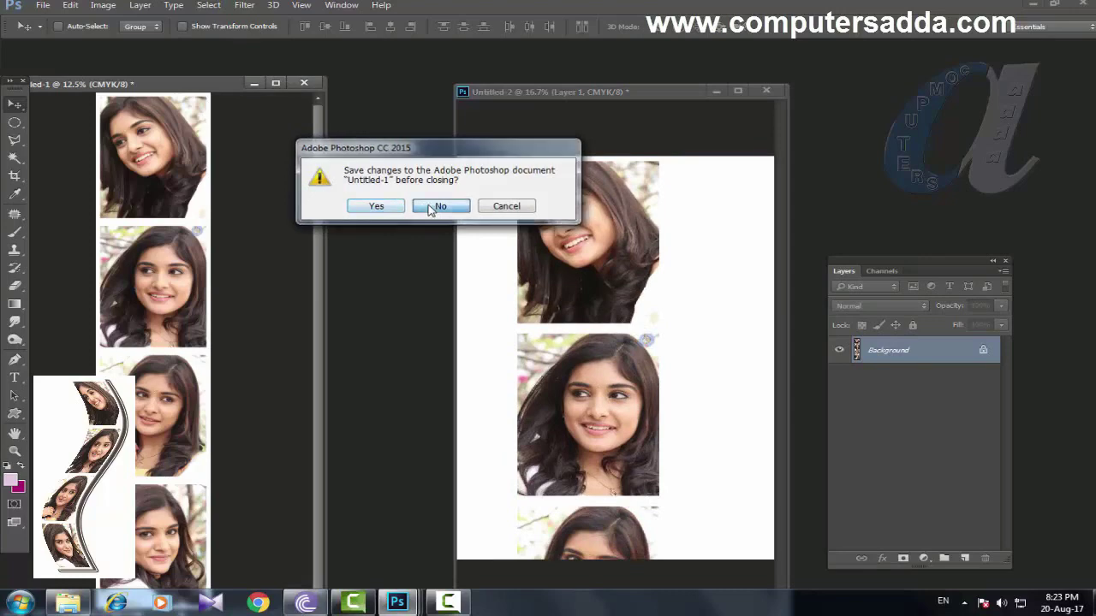
click(438, 207)
click(736, 90)
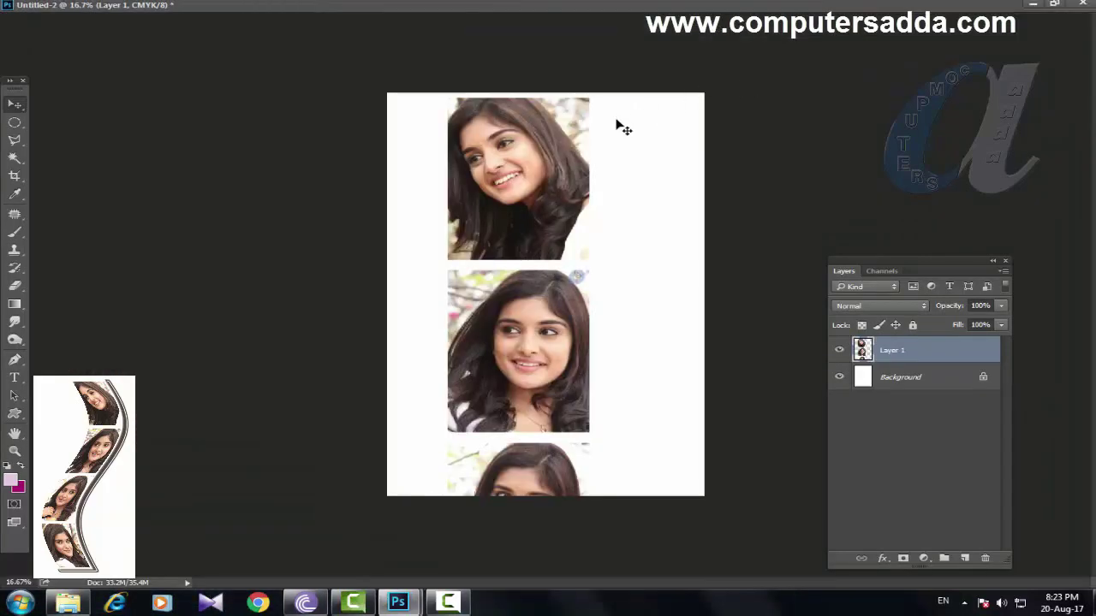
key(ctrl+minus)
key(ctrl+minus)
key(ctrl+minus)
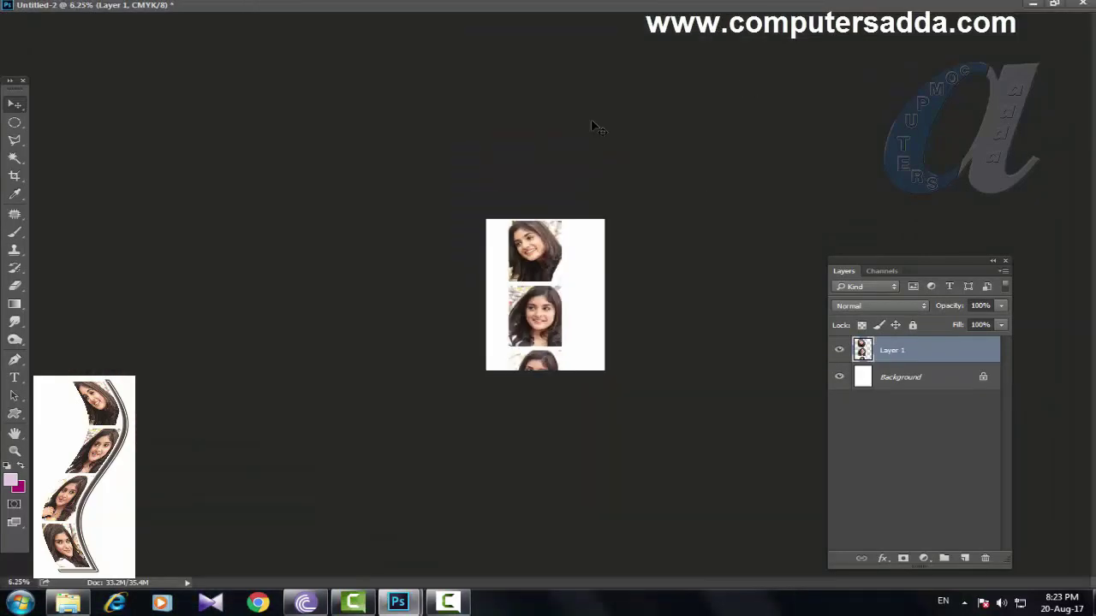
Free Transform the strip down to 5.16 × 25.81 cm, centred on the page
key(ctrl+t)
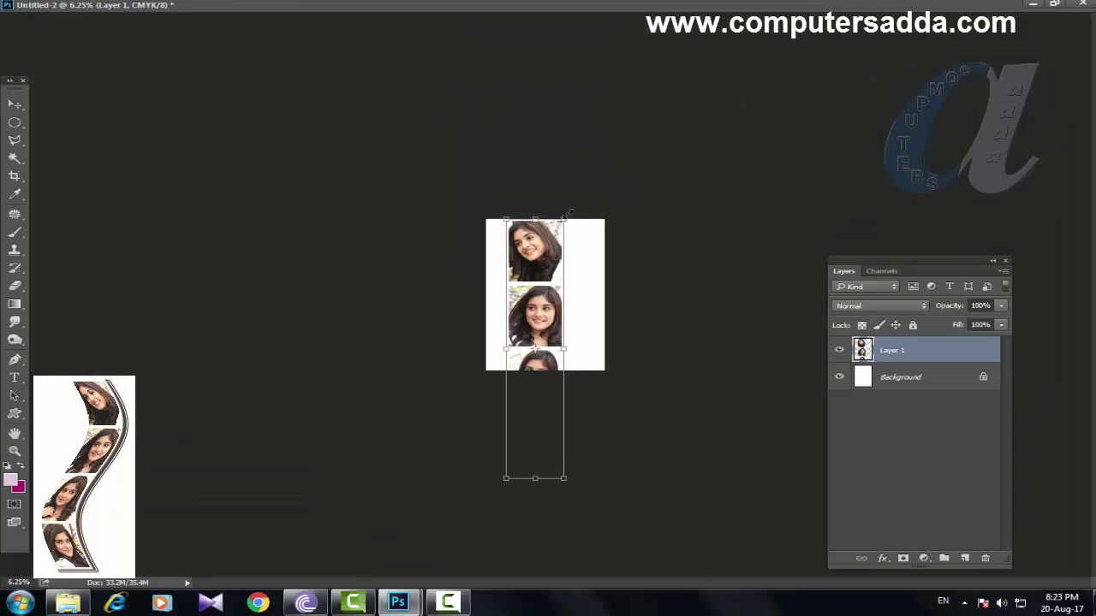
mouse_move(568, 212)
mouse_down()
mouse_move(549, 291)
mouse_move(544, 253)
mouse_move(565, 234)
mouse_up()
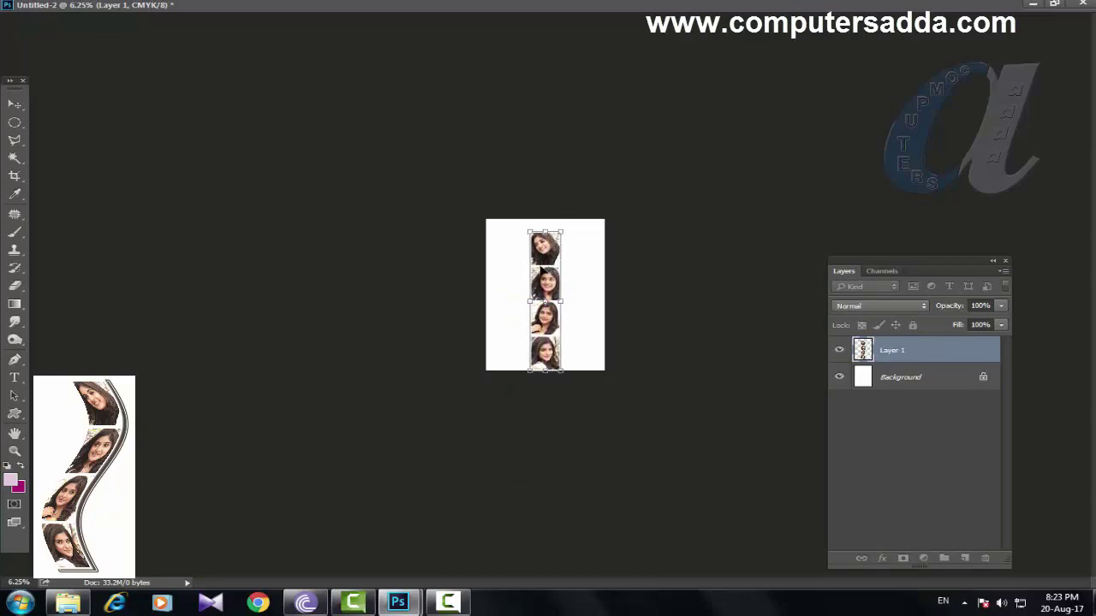
drag(541, 270, 544, 262)
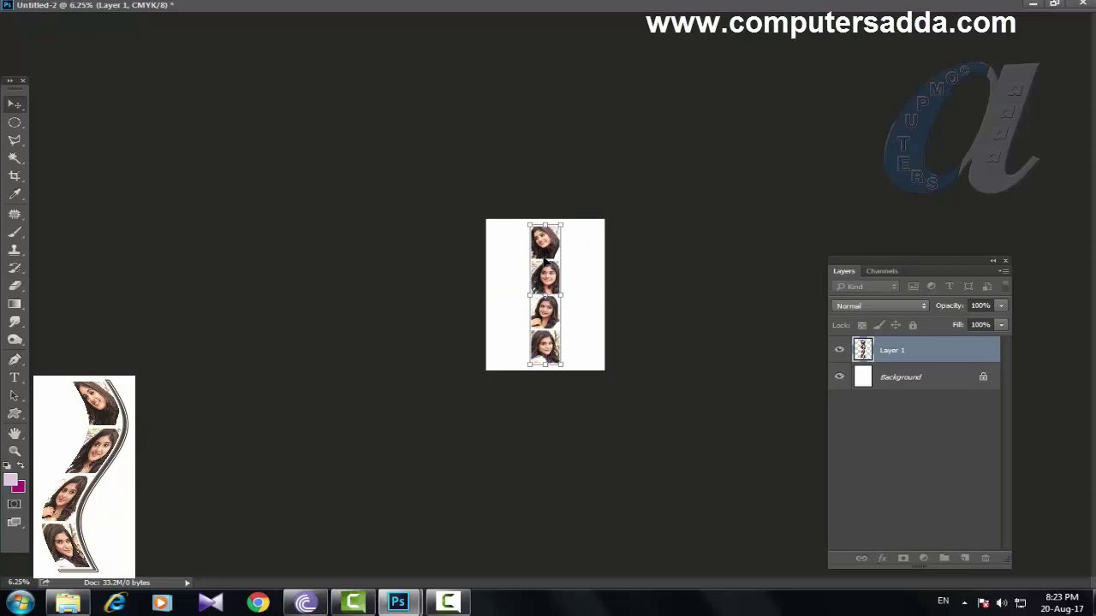
key(Return)
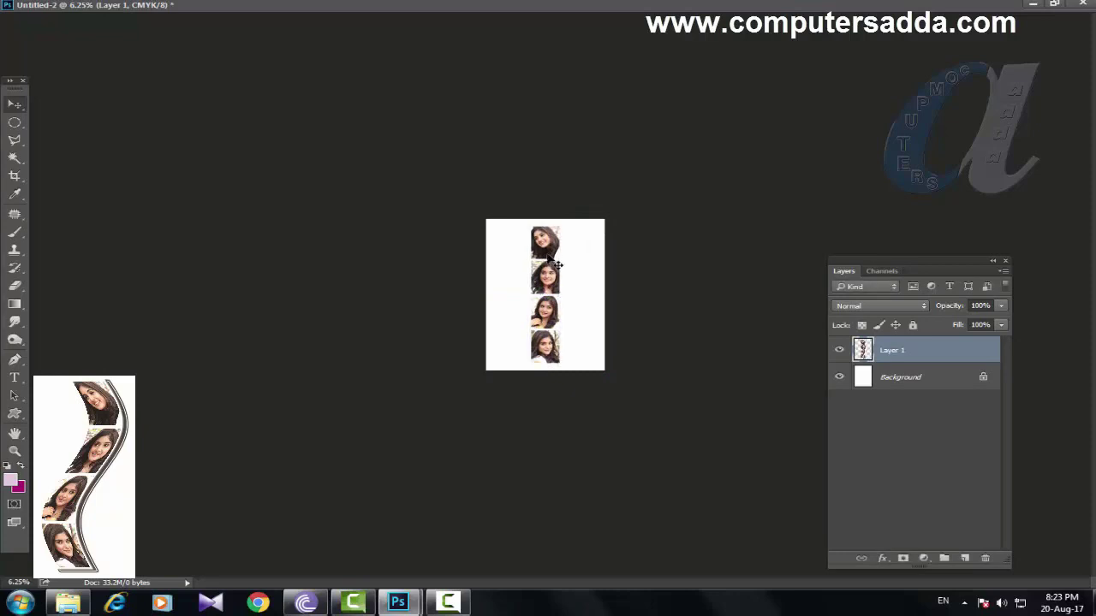
key(ctrl+plus)
key(ctrl+plus)
key(ctrl+plus)
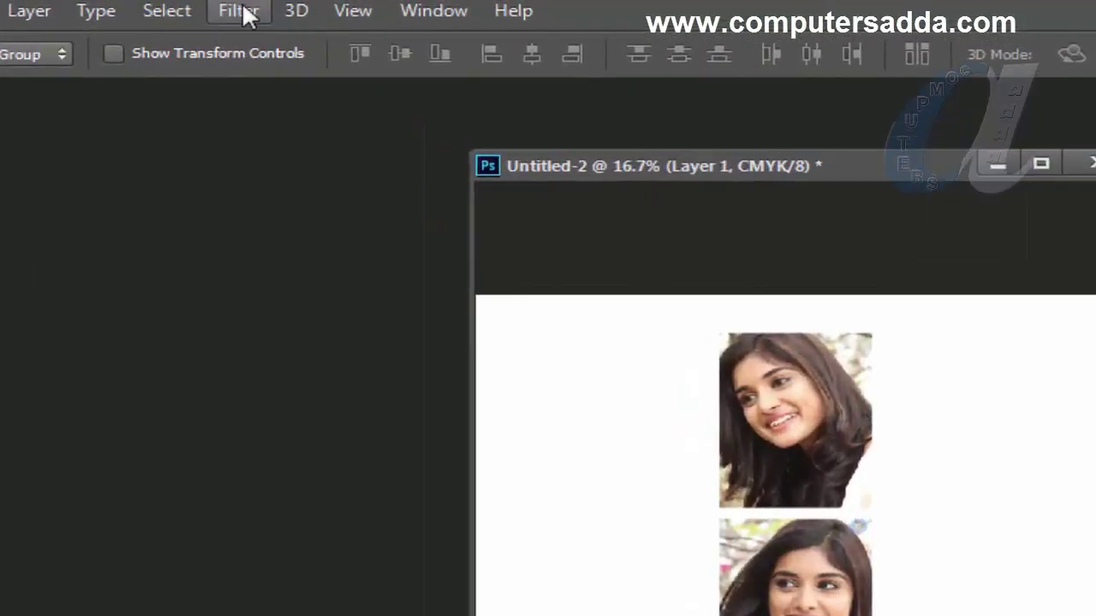
Apply Filter > Distort > Shear with an S-shaped curve to the portrait strip
click(239, 11)
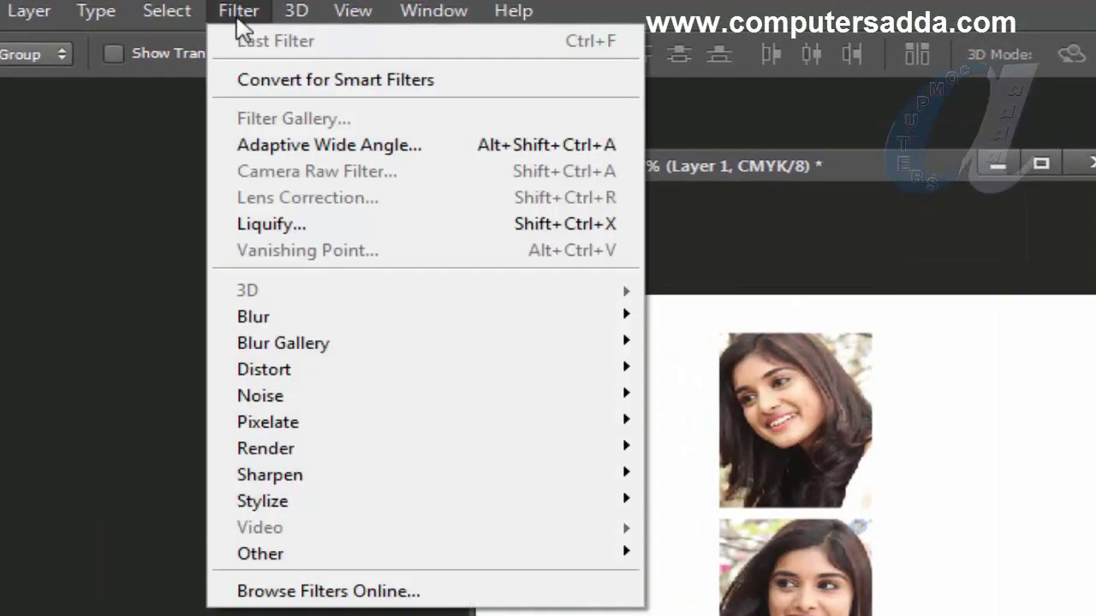
mouse_move(261, 308)
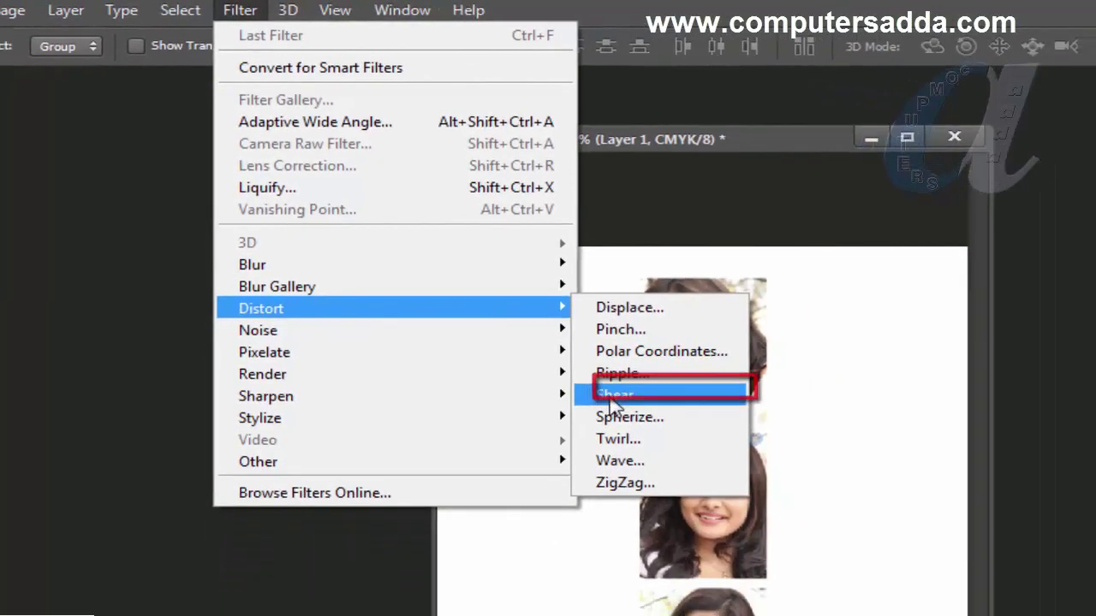
click(687, 476)
drag(488, 119, 789, 111)
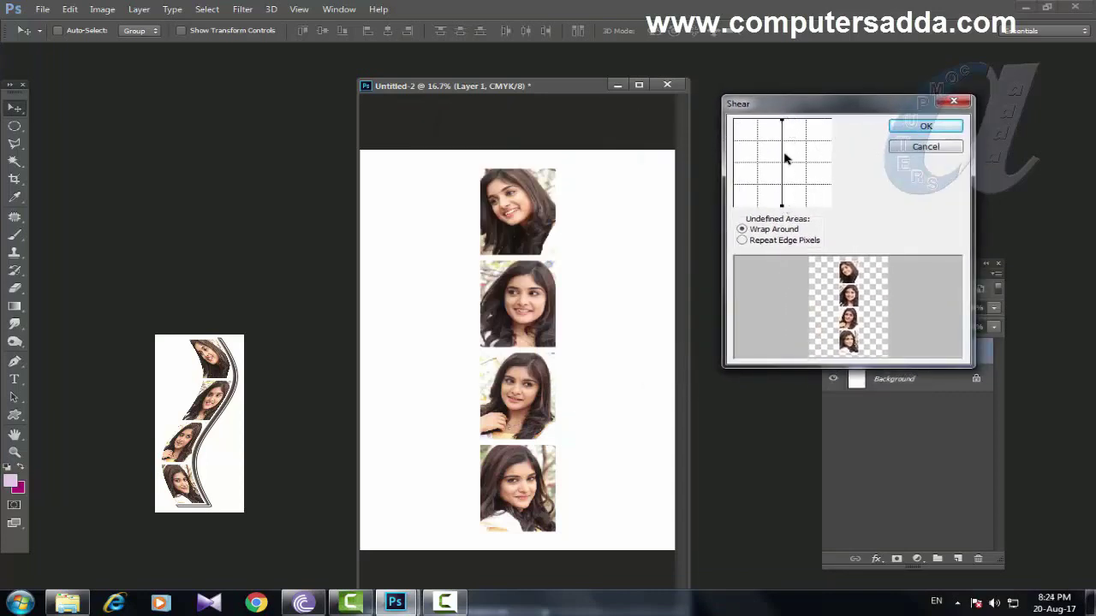
mouse_move(782, 146)
mouse_down()
mouse_move(793, 142)
mouse_move(791, 179)
mouse_move(772, 179)
mouse_up()
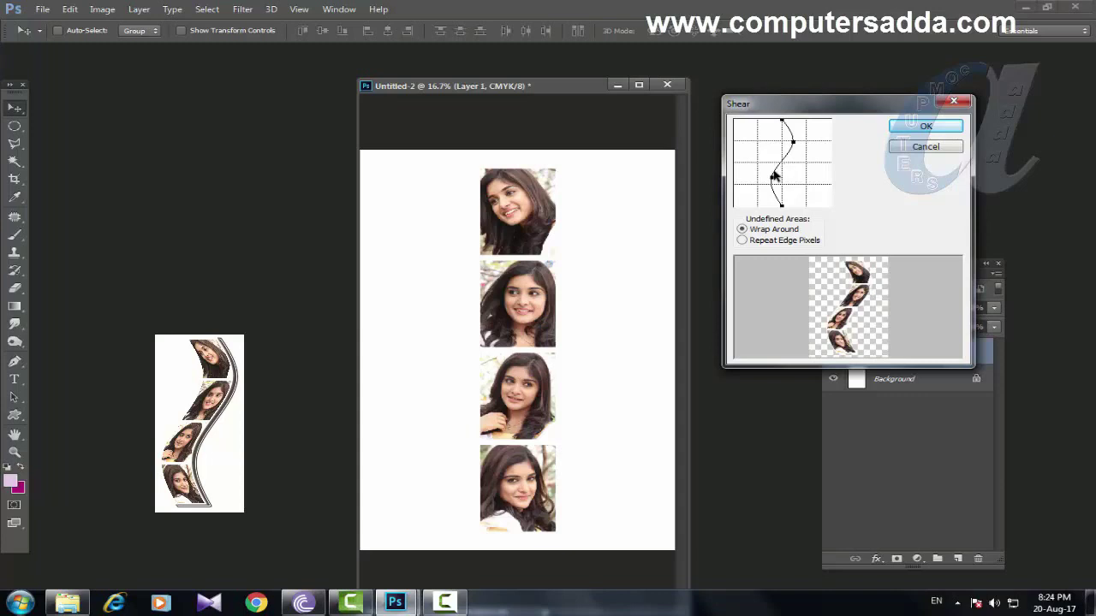
click(912, 128)
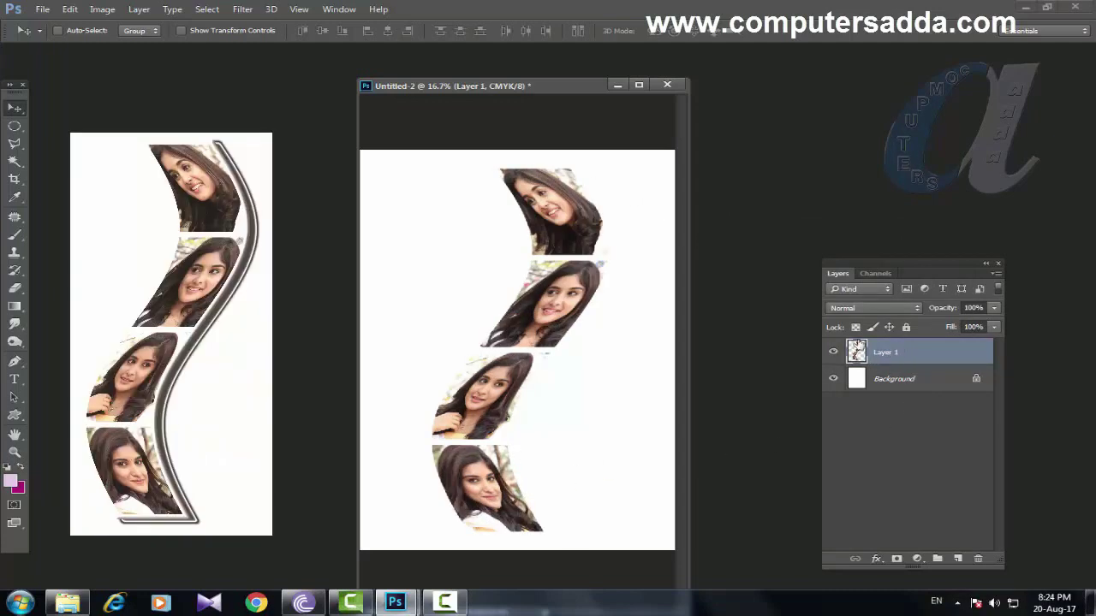
Open Layer 1's Blending Options and enable Bevel & Emboss
right_click(885, 358)
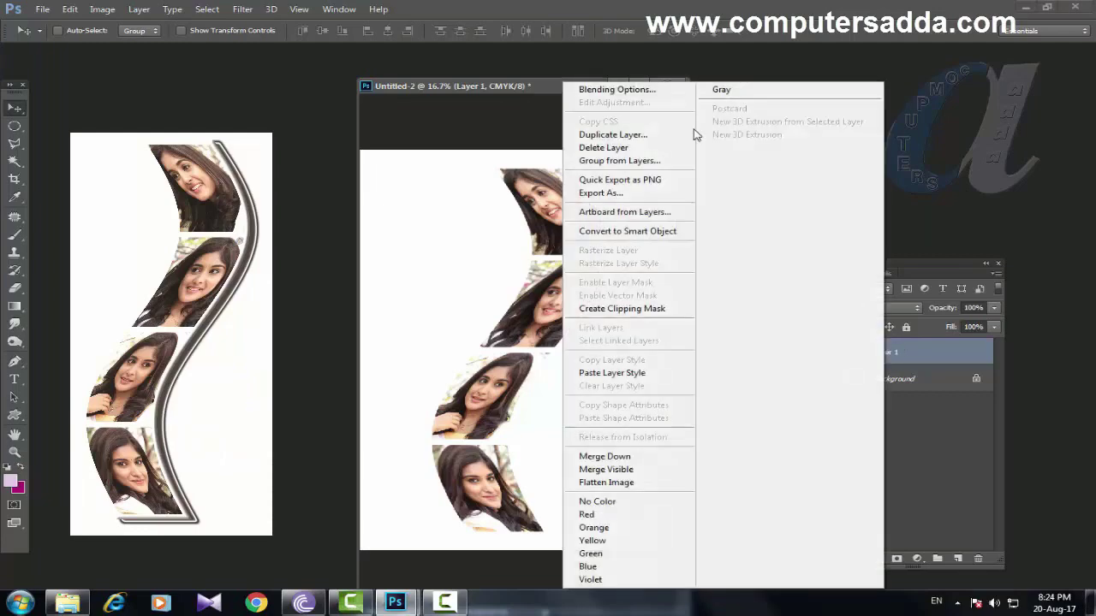
key(Escape)
key(space)
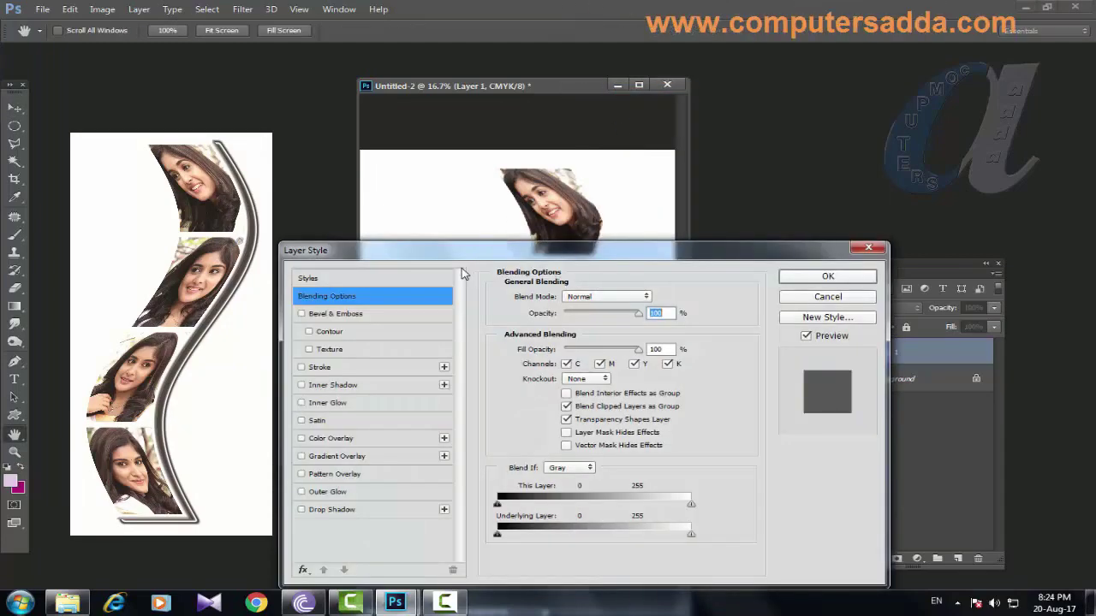
drag(462, 254, 835, 183)
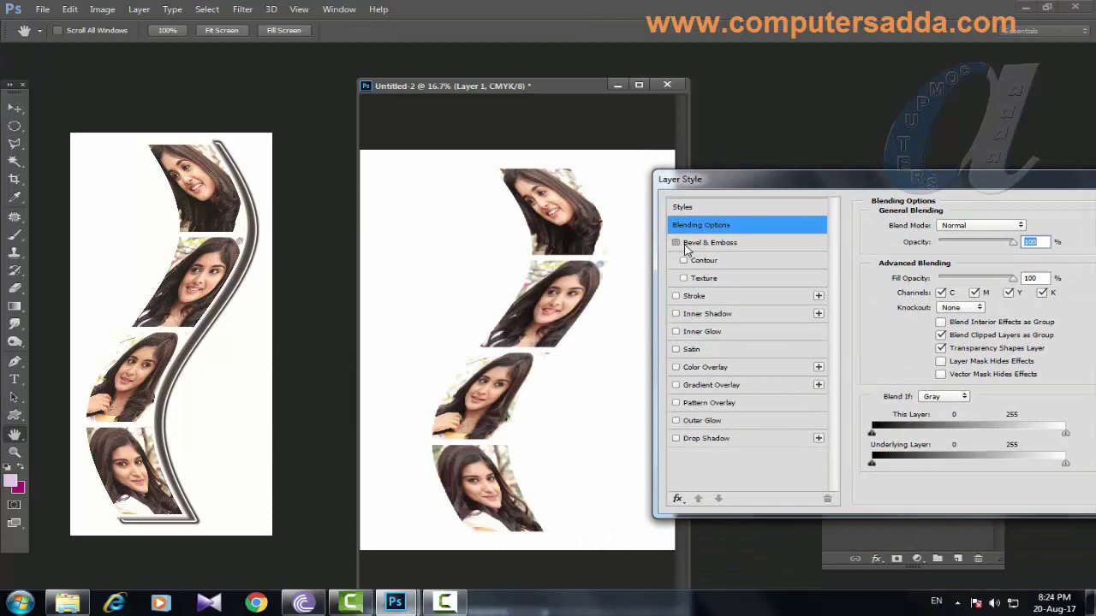
click(684, 244)
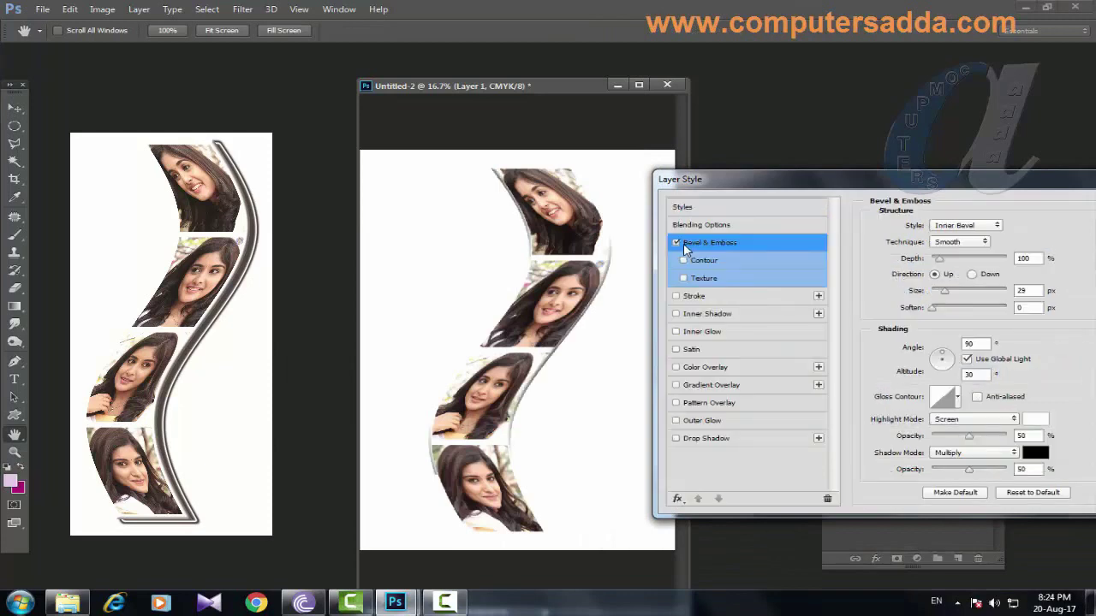
Add a white Stroke outline to the portrait strip
click(676, 296)
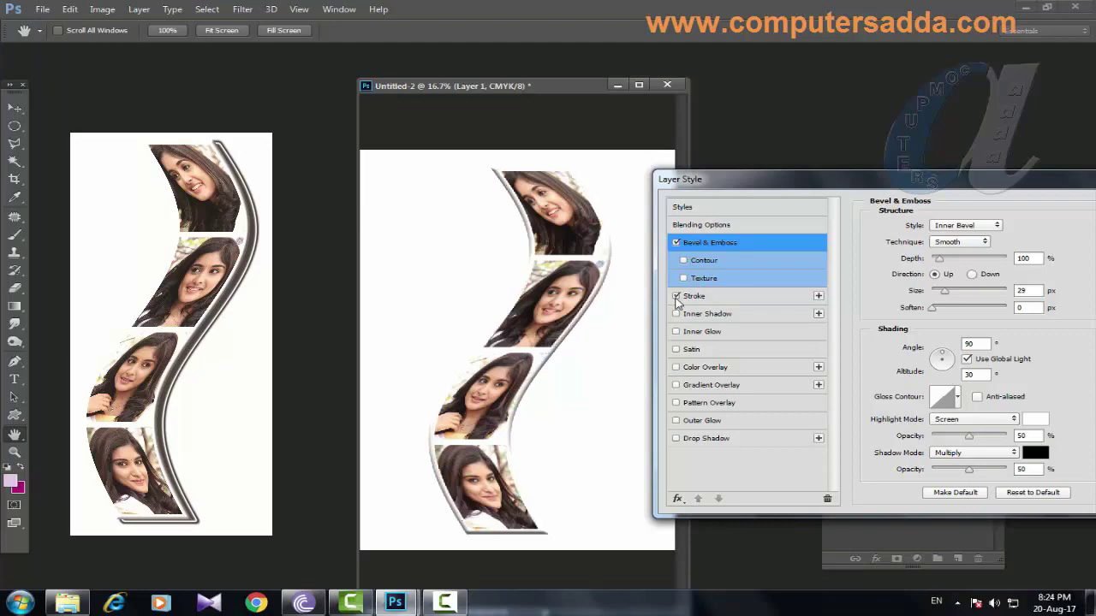
click(701, 301)
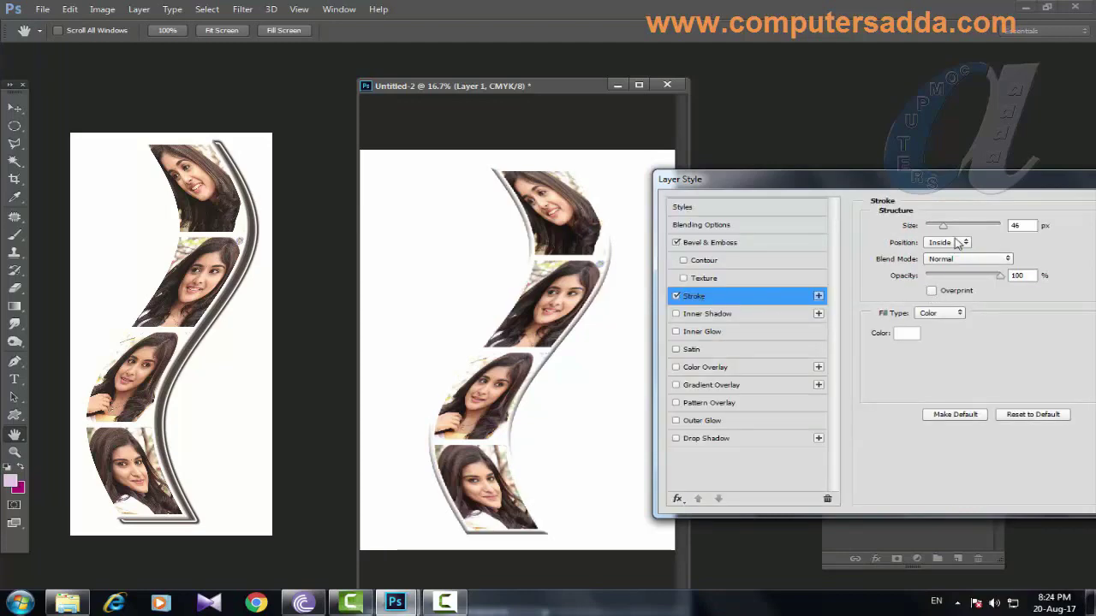
click(909, 336)
click(786, 276)
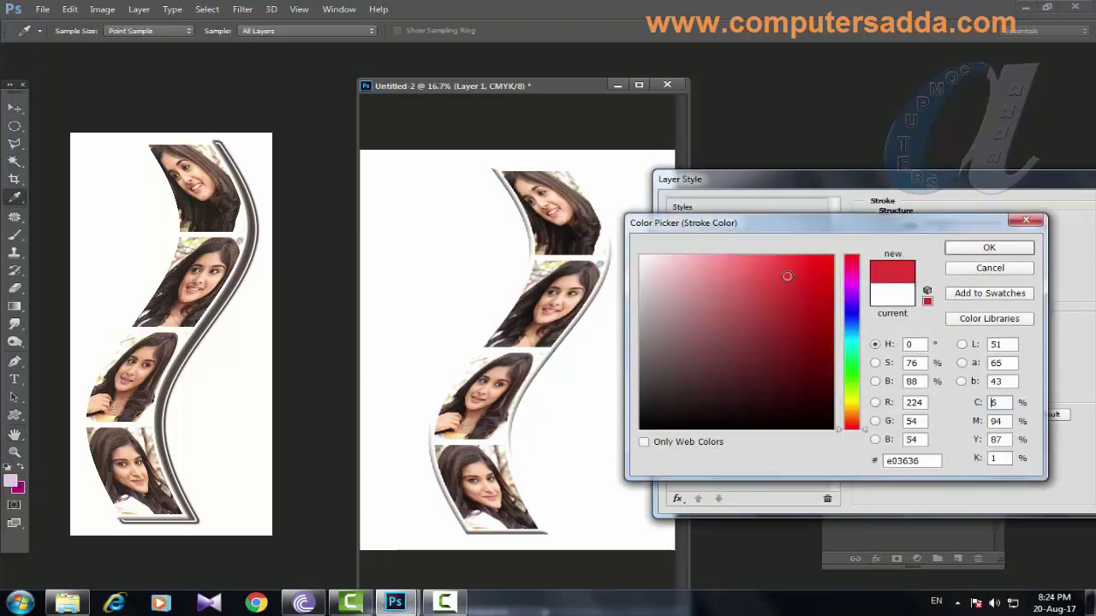
drag(661, 266, 641, 256)
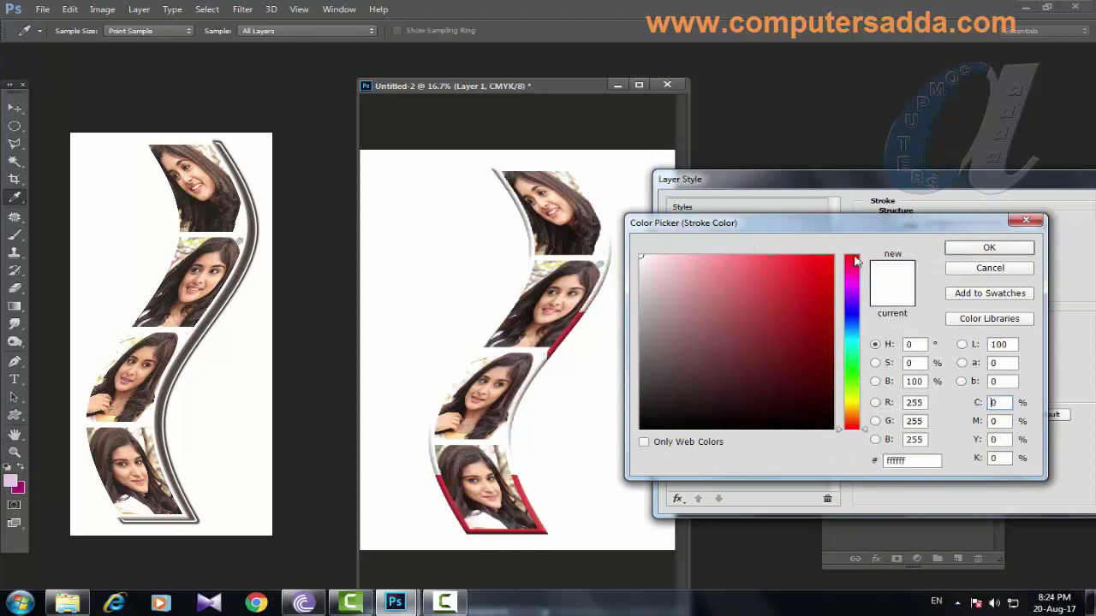
click(987, 247)
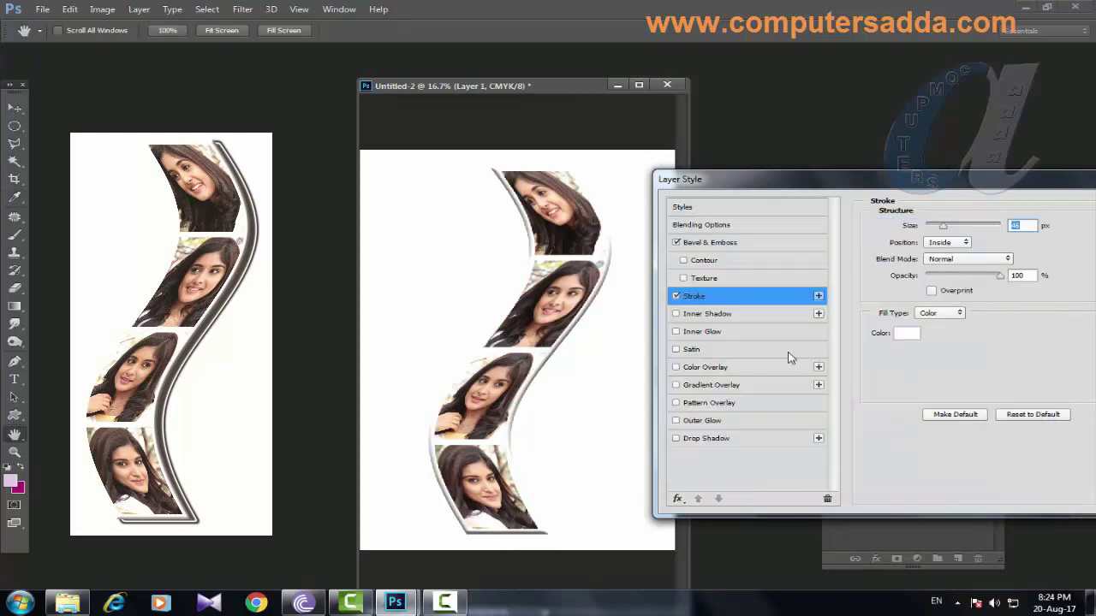
Add a Drop Shadow at angle 158 with distance 61
click(693, 440)
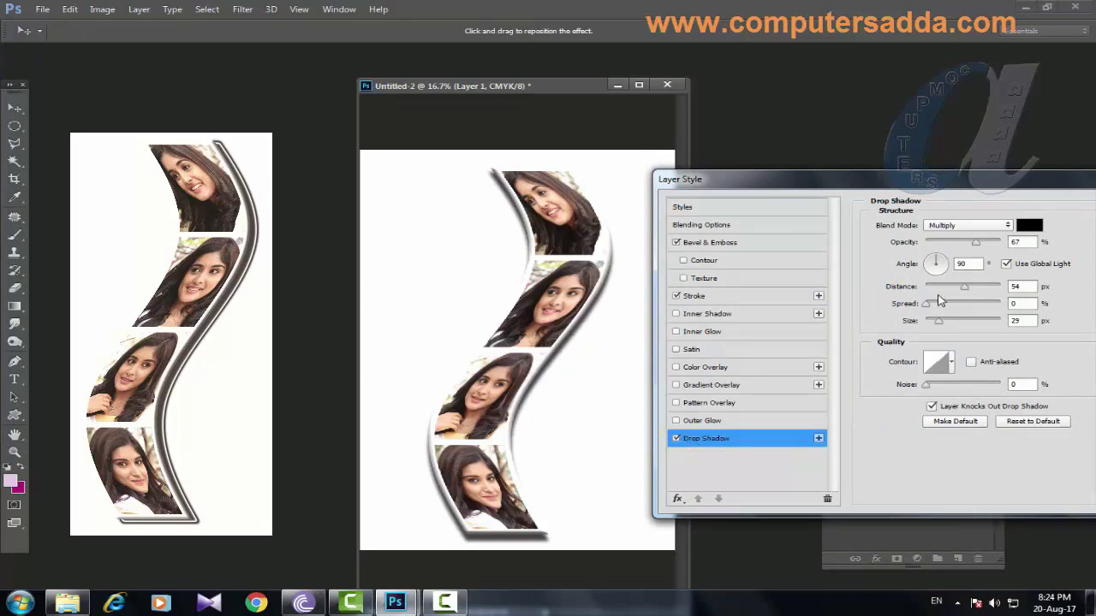
drag(972, 291, 994, 293)
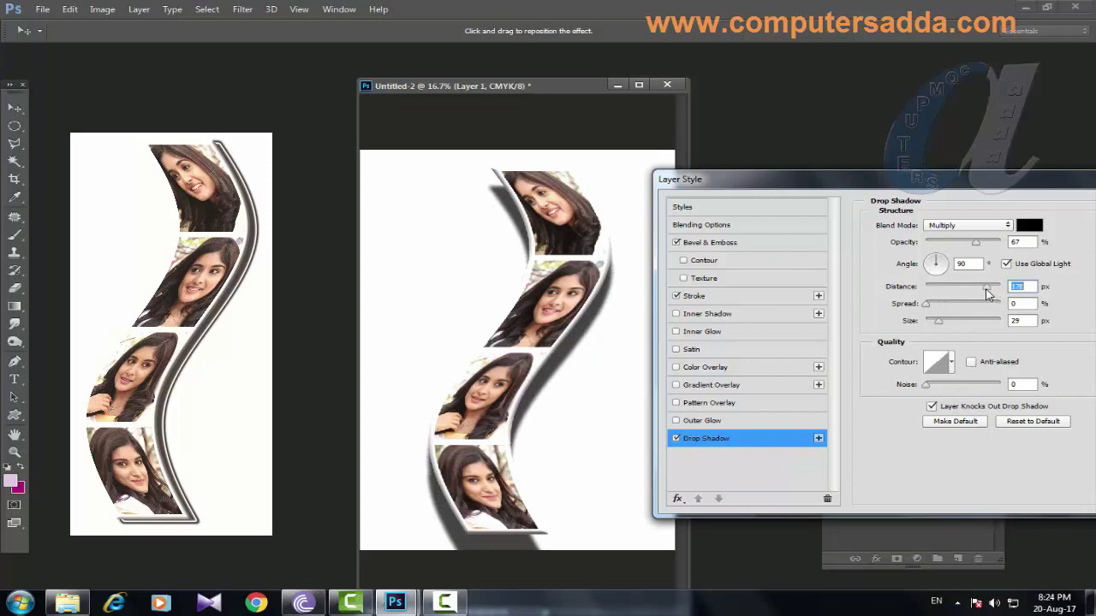
click(944, 269)
drag(945, 269, 924, 268)
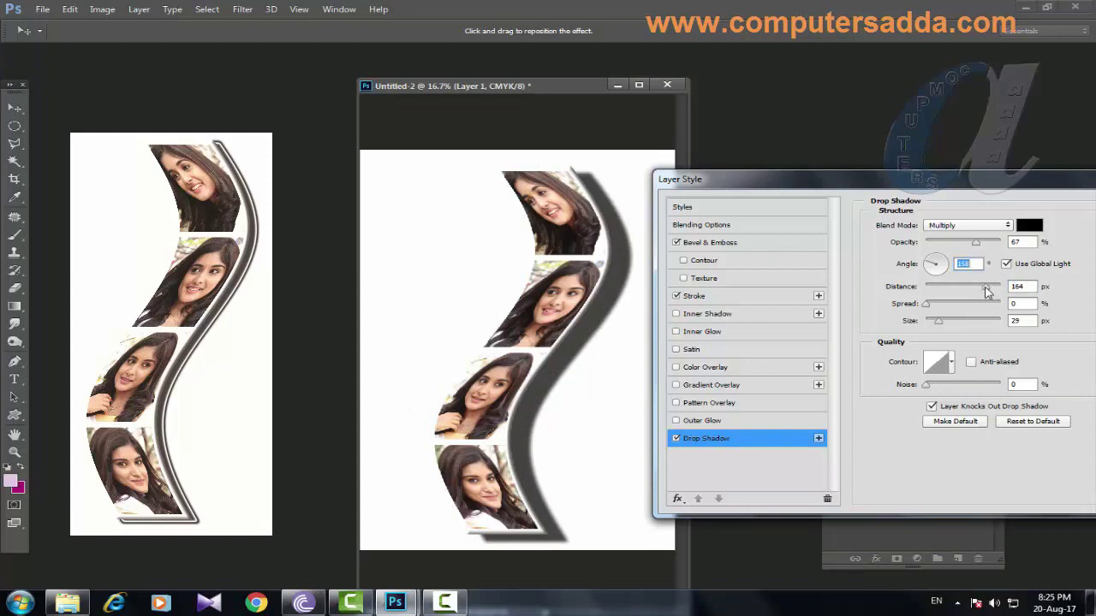
drag(986, 291, 968, 292)
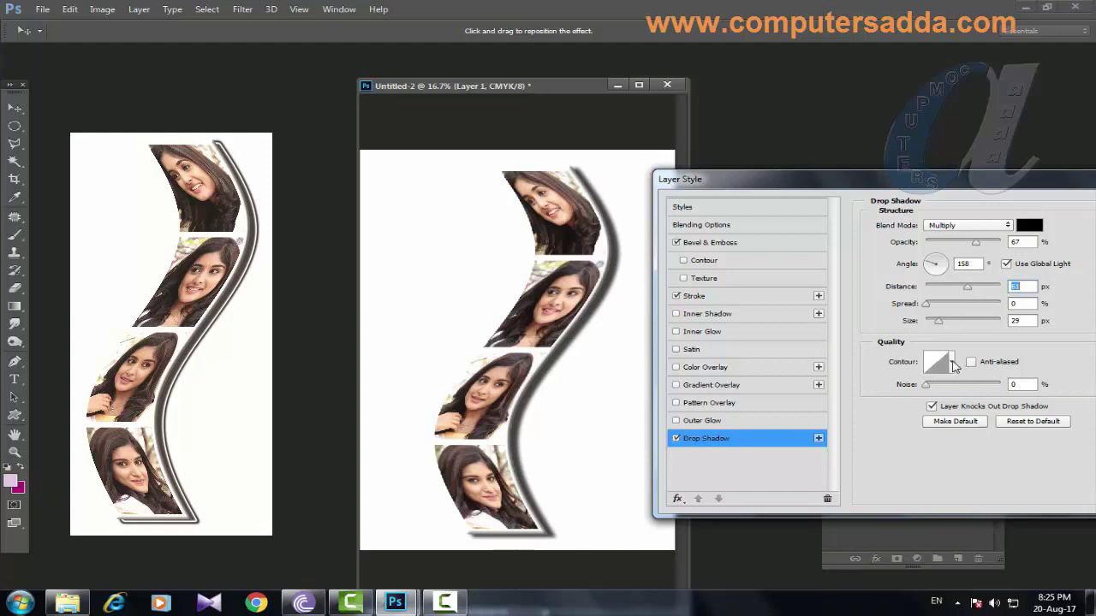
Pick a new contour preset for the drop shadow
click(952, 363)
click(931, 395)
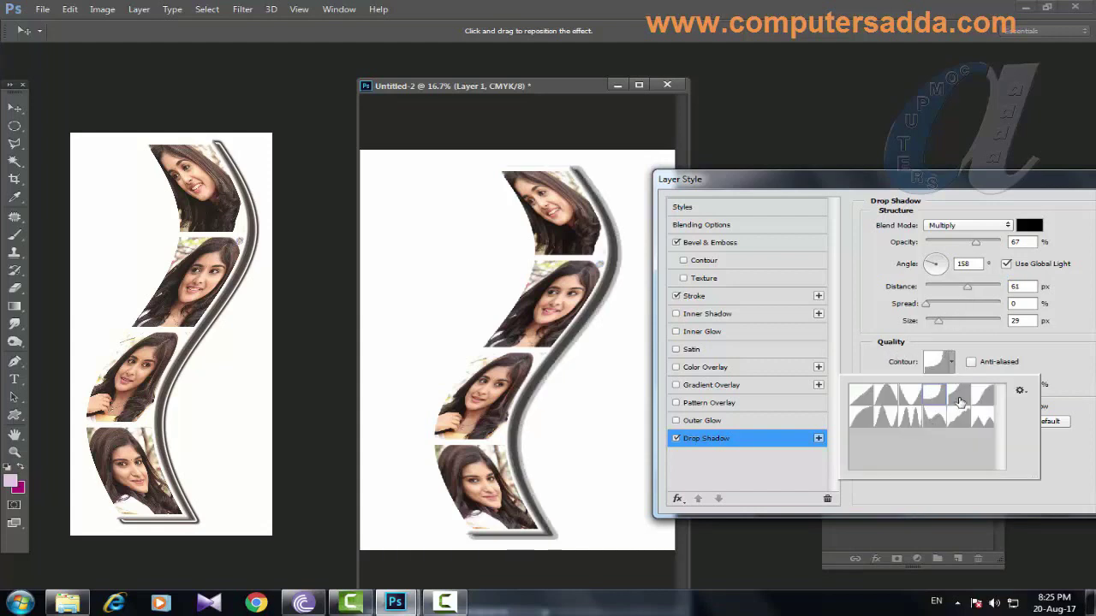
click(960, 403)
key(Return)
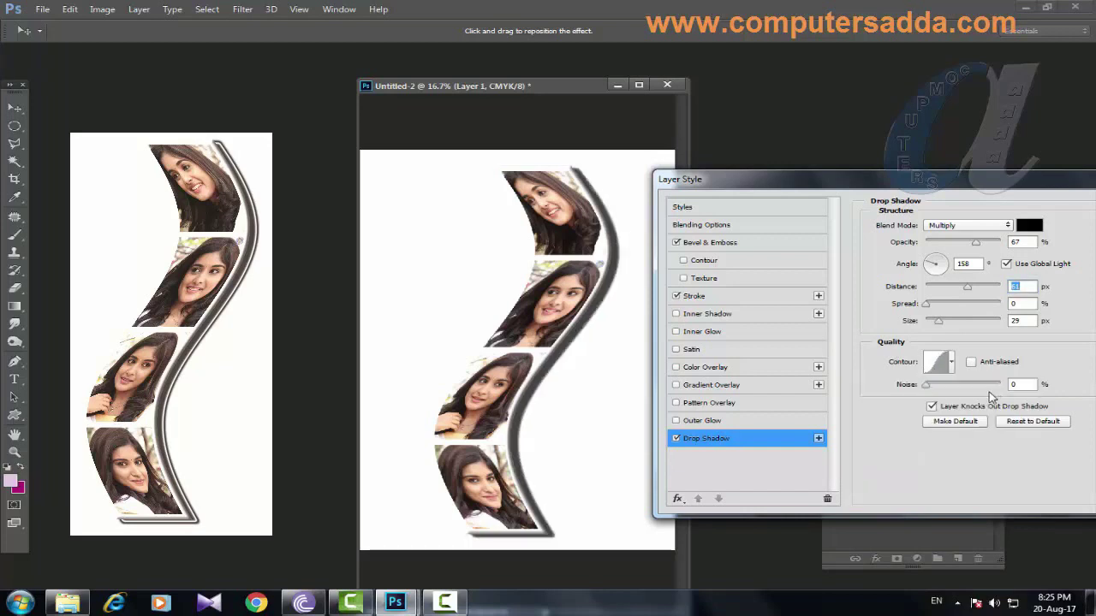
click(950, 363)
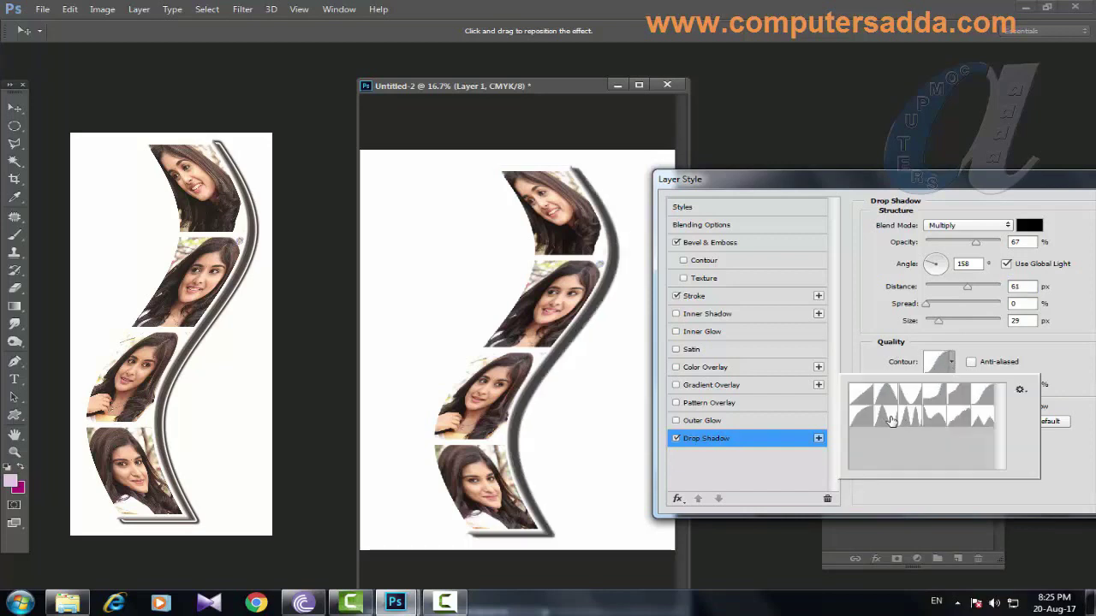
click(889, 418)
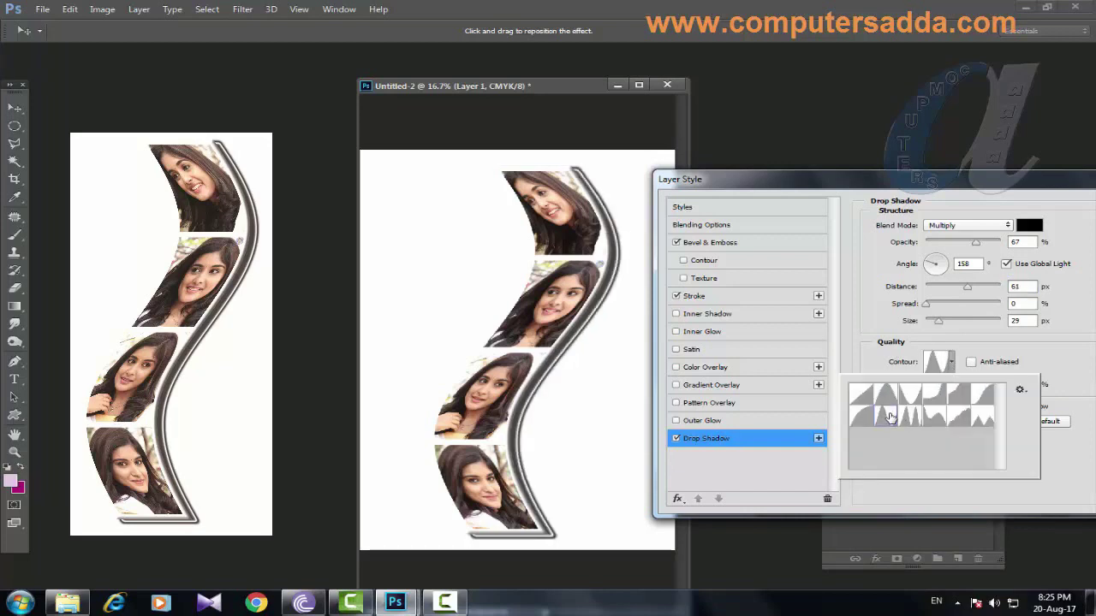
key(Return)
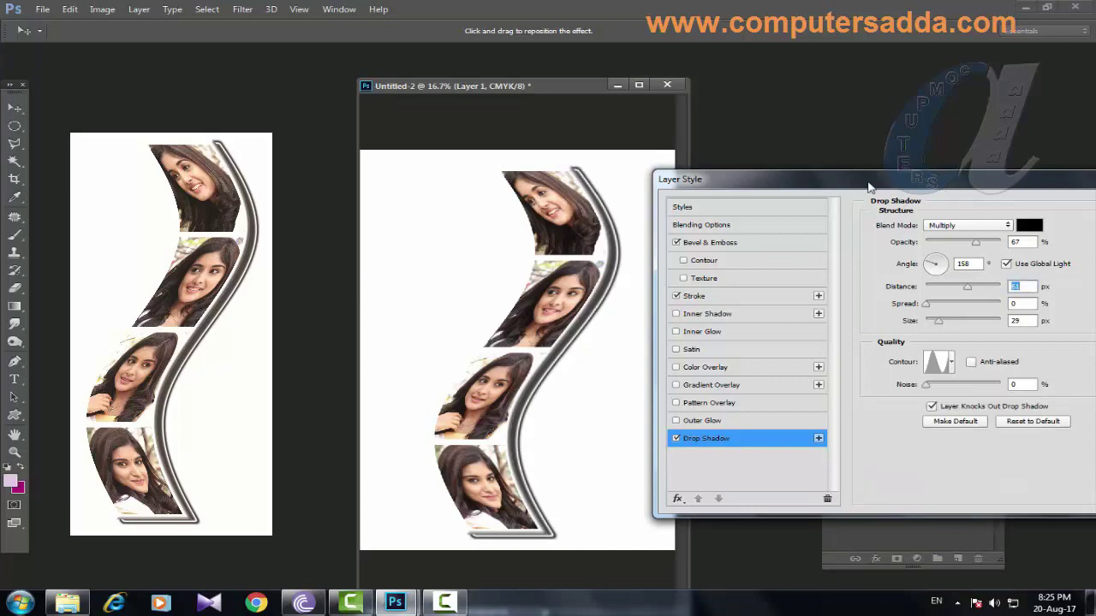
drag(869, 186, 693, 187)
Confirm the layer effects, then drag a peach-to-blue gradient across the Background layer
click(1001, 210)
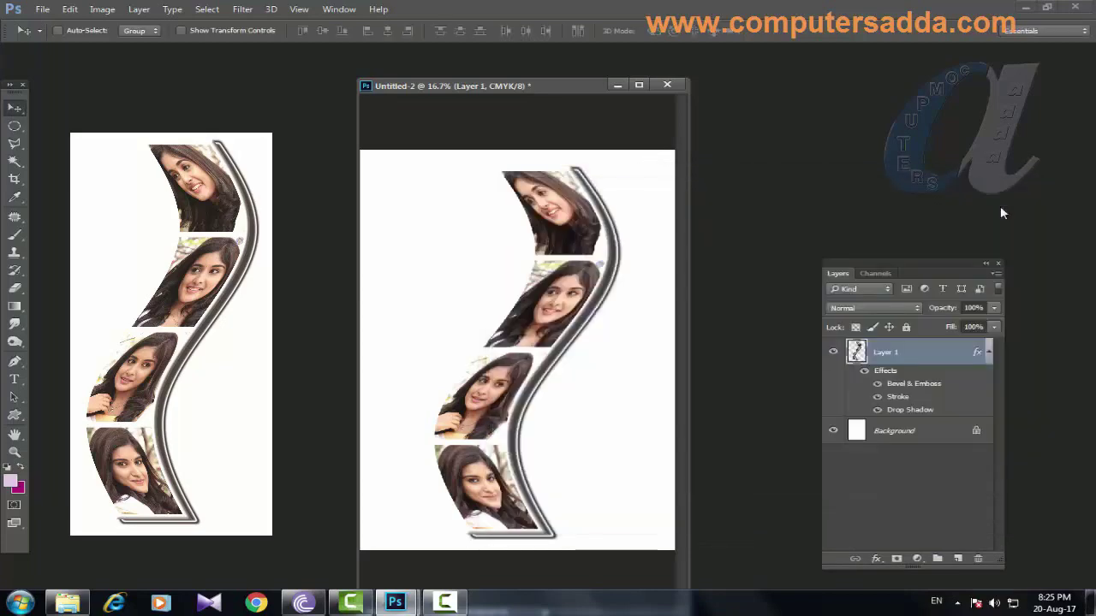
click(903, 430)
click(15, 307)
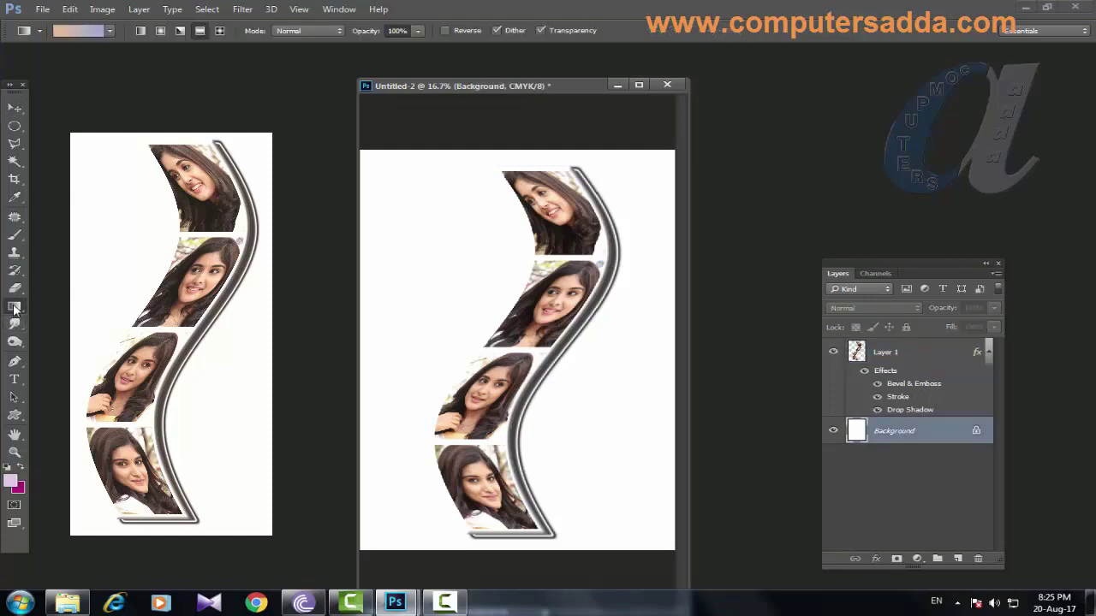
click(76, 32)
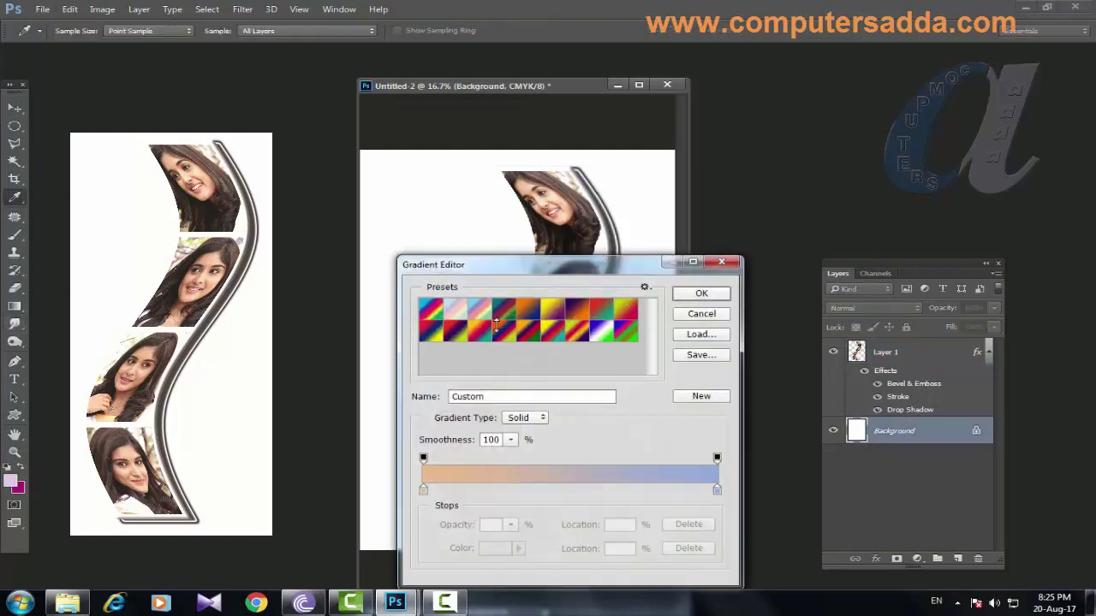
click(704, 294)
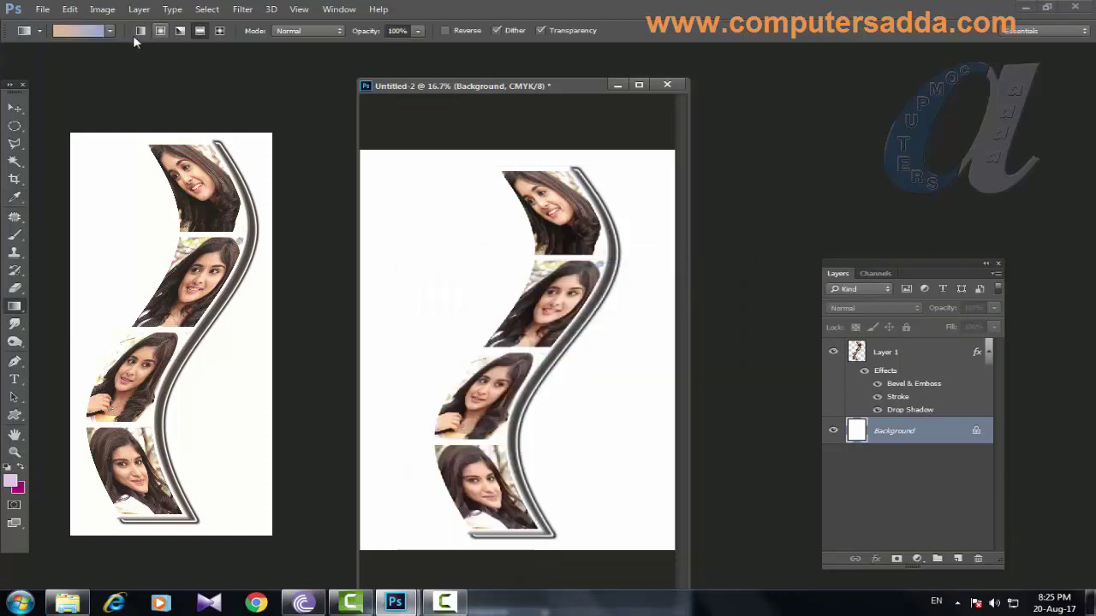
click(200, 31)
drag(475, 319, 667, 194)
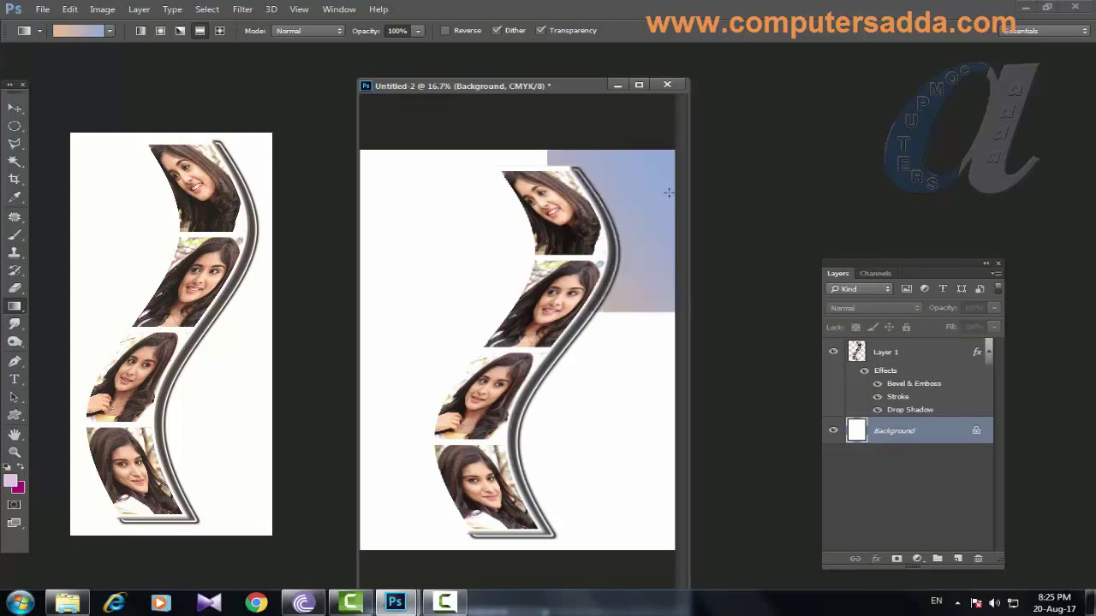